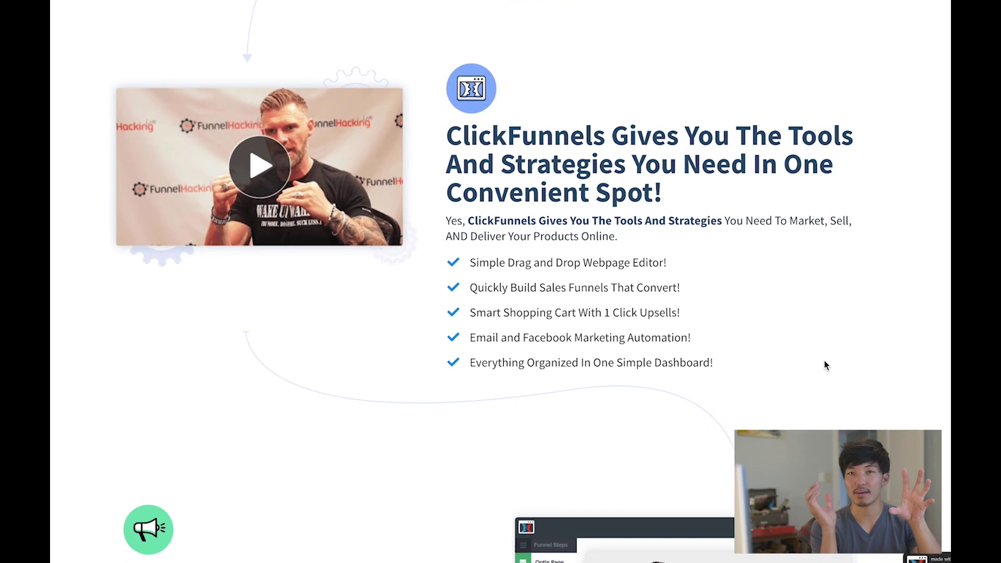
# Step: Scroll down the ClickFunnels homepage and narrow the browser window so the page reflows
pyautogui.scroll(-3, 826, 365)
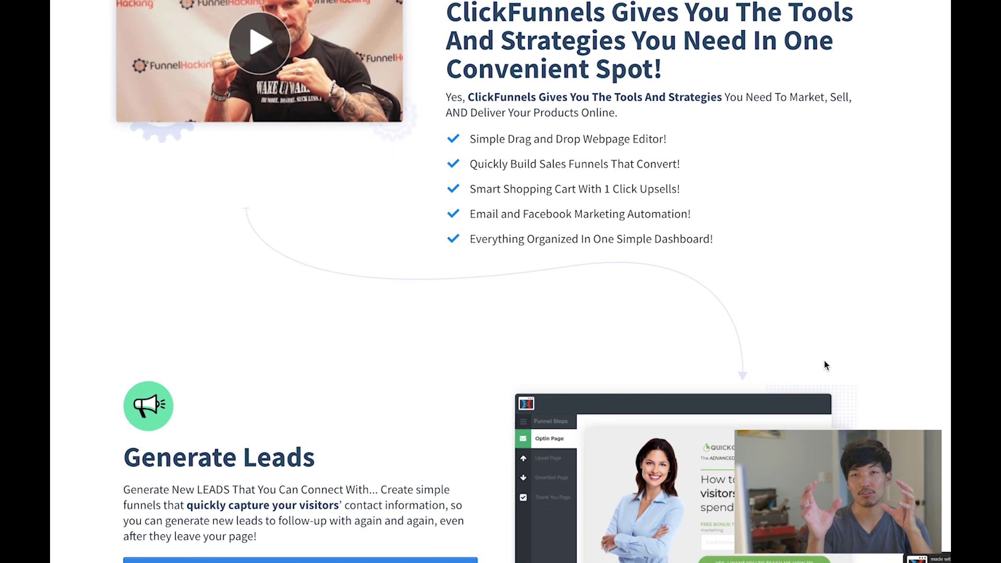
pyautogui.scroll(-2, 824, 360)
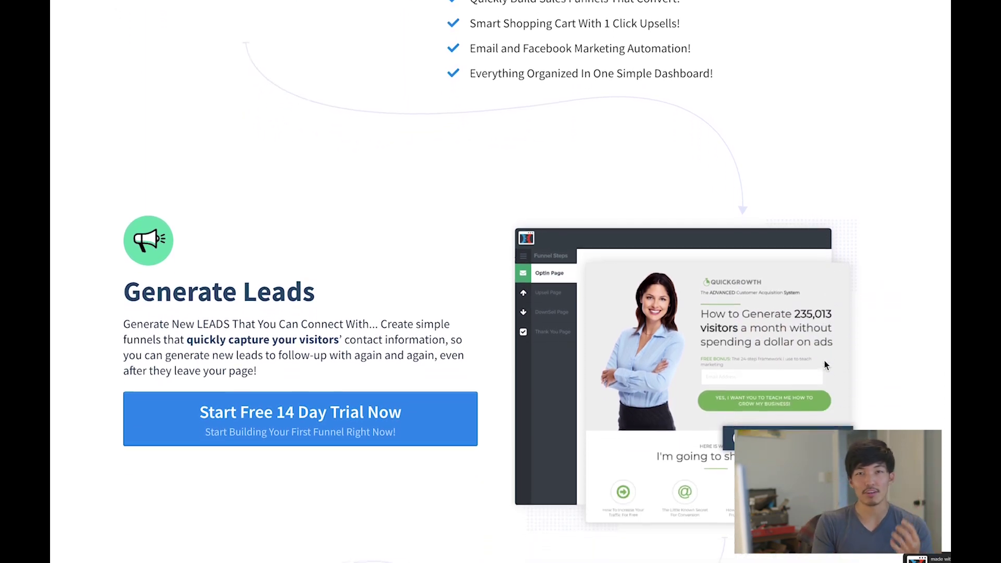
pyautogui.scroll(-1, 824, 360)
pyautogui.scroll(-7, 825, 361)
pyautogui.scroll(-1, 826, 365)
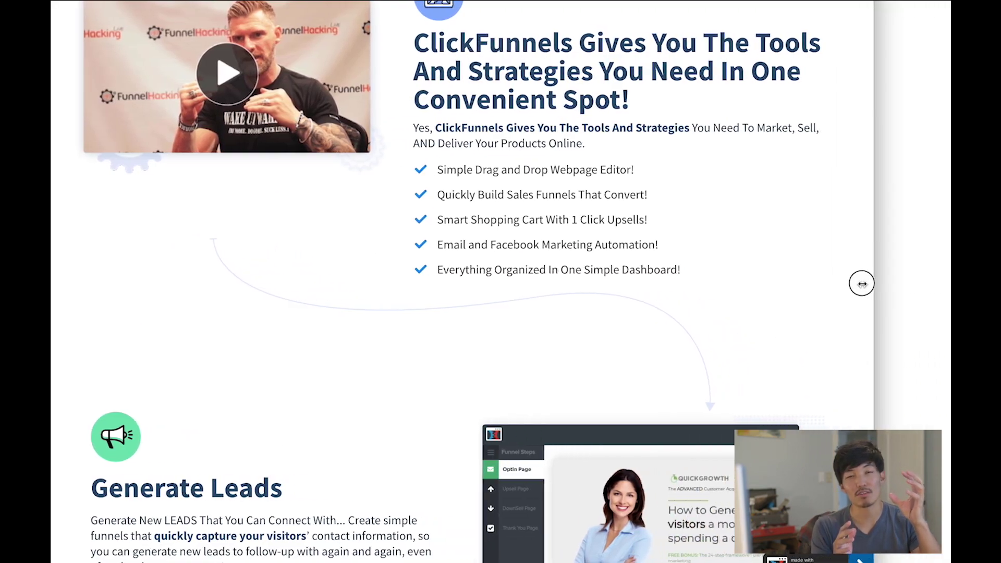
pyautogui.moveTo(861, 283); pyautogui.dragTo(482, 289)
pyautogui.scroll(-3, 378, 384)
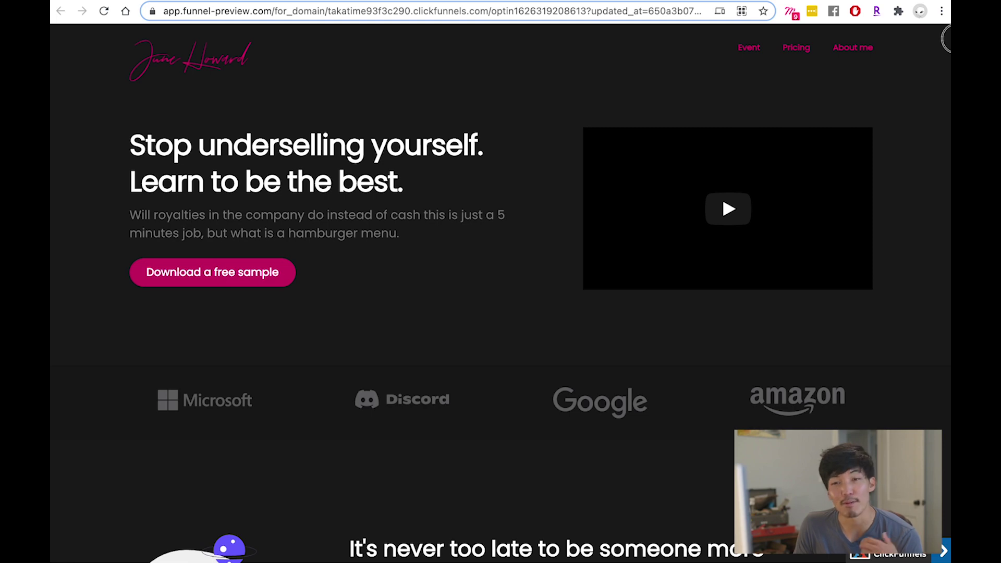
# Step: Narrow the preview window to check the layout at a mobile-like width
pyautogui.moveTo(947, 39); pyautogui.dragTo(363, 97)
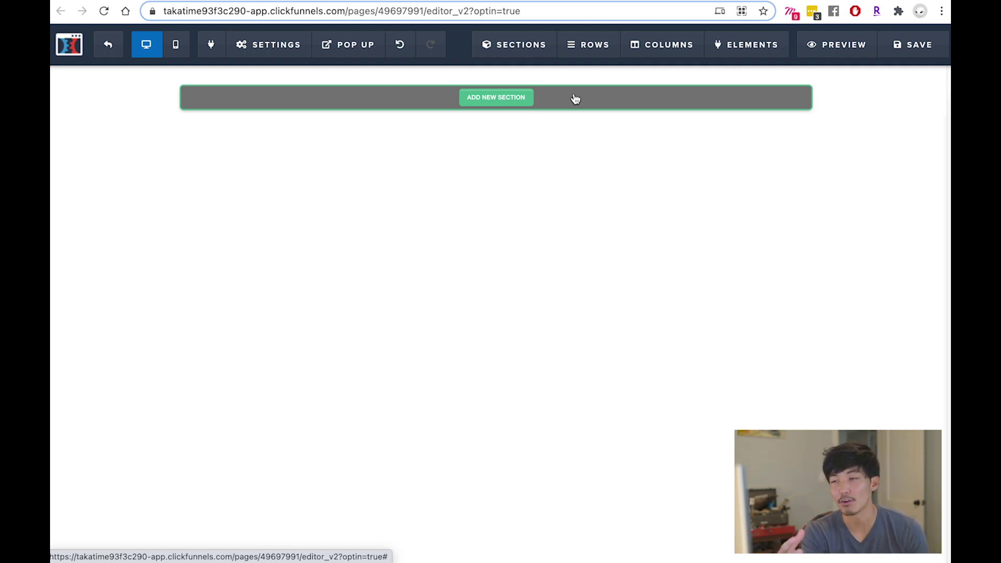
# Step: Add a full-width section containing a two-column row to the blank page
pyautogui.click(557, 109)
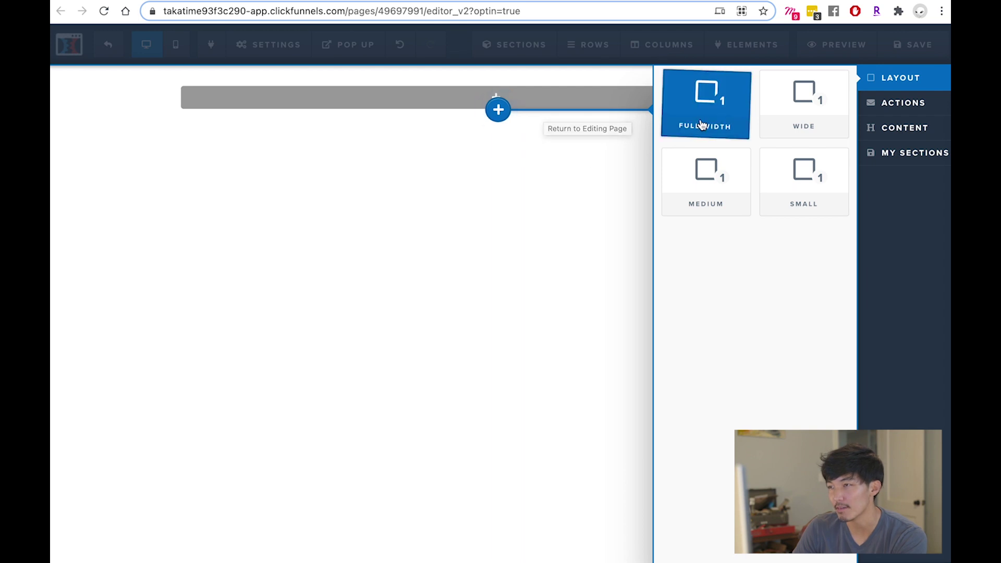
pyautogui.click(703, 121)
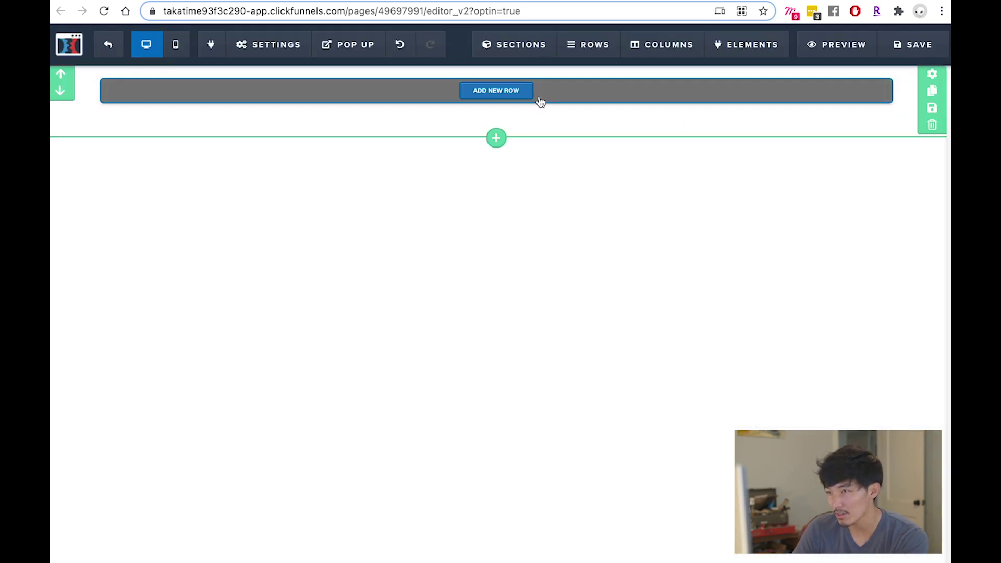
pyautogui.click(535, 95)
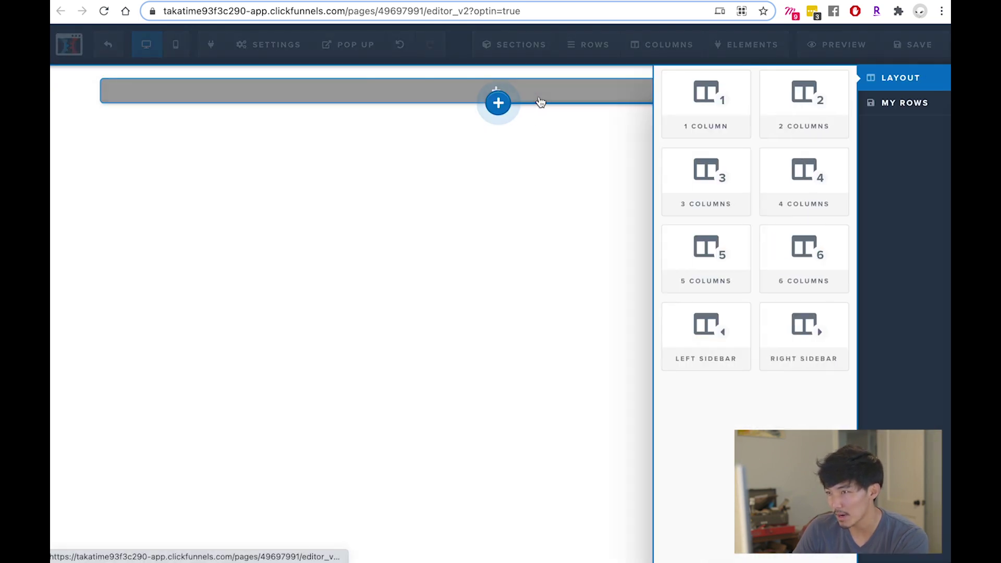
pyautogui.click(802, 132)
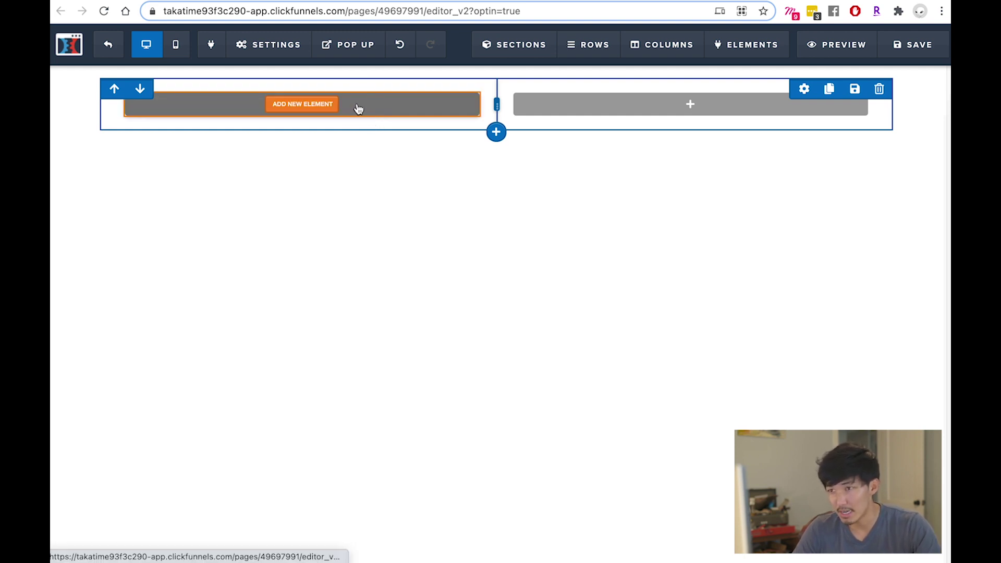
# Step: Fill the left column with a headline and paragraph, and the right with a demo image
pyautogui.click(359, 108)
pyautogui.click(689, 196)
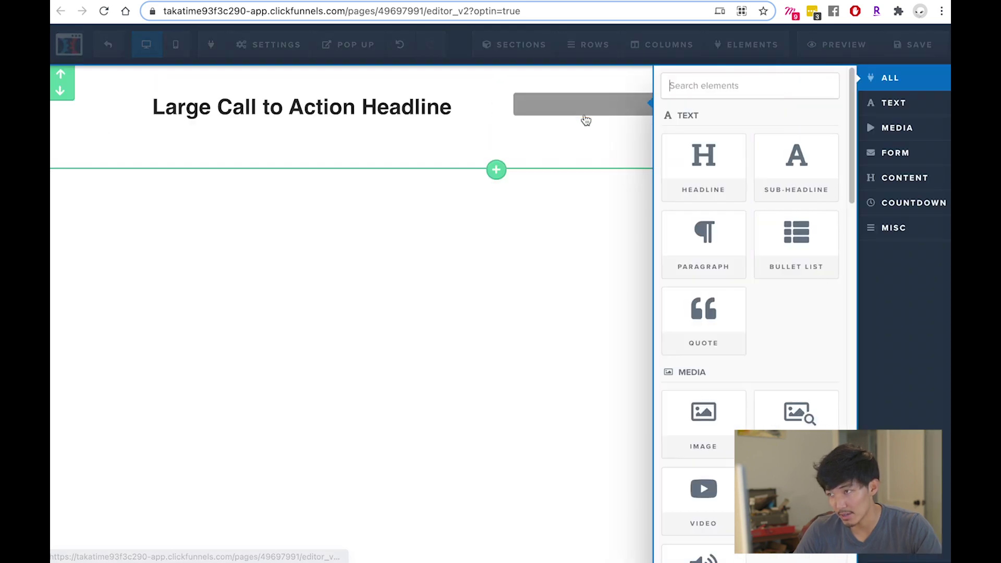
pyautogui.click(719, 422)
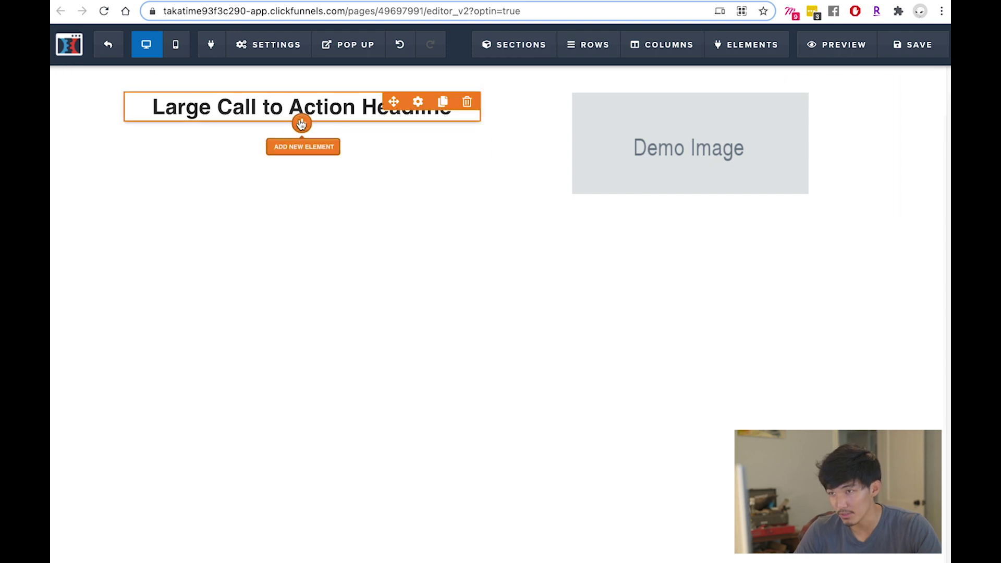
pyautogui.click(302, 127)
pyautogui.click(738, 237)
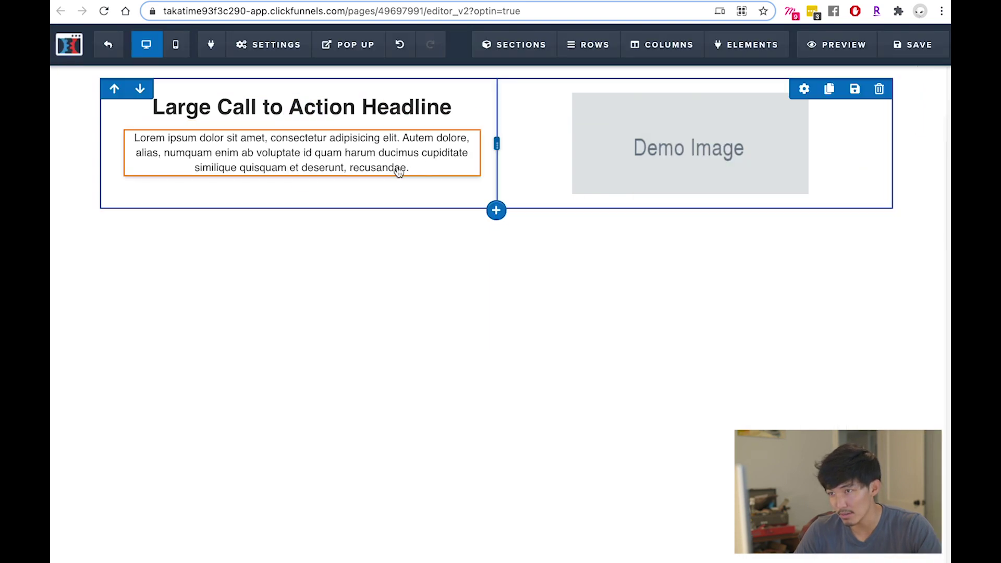
pyautogui.click(303, 155)
# Step: Left-align the headline, set the section's top margin to 100, and save the page
pyautogui.click(236, 91)
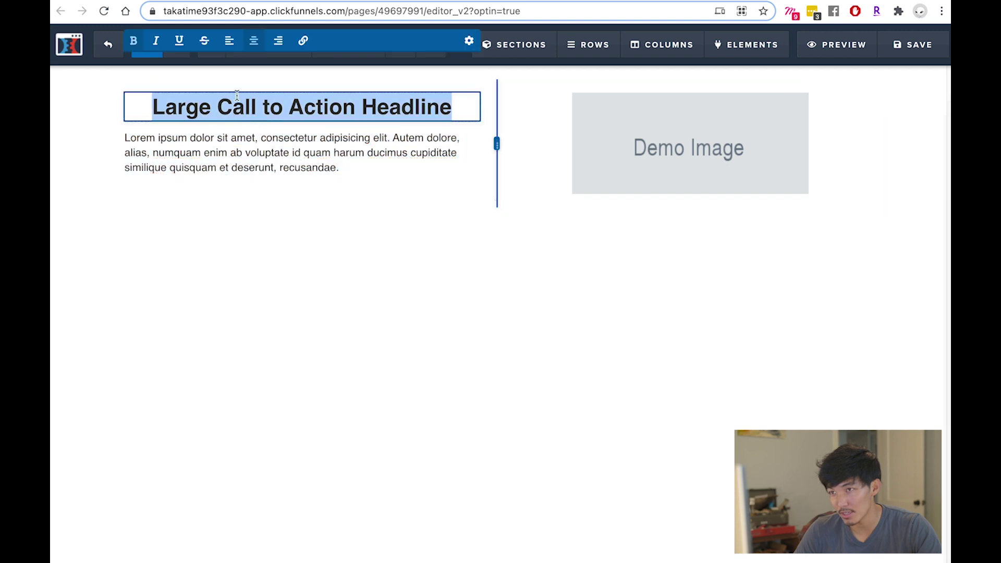
pyautogui.click(229, 42)
pyautogui.click(363, 266)
pyautogui.click(933, 73)
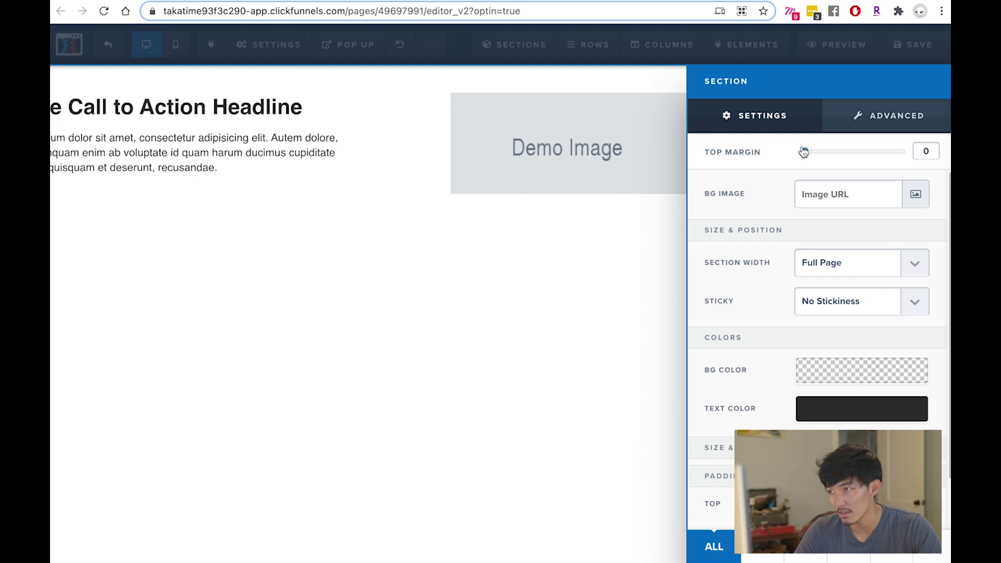
pyautogui.moveTo(805, 152); pyautogui.dragTo(905, 152)
pyautogui.click(626, 411)
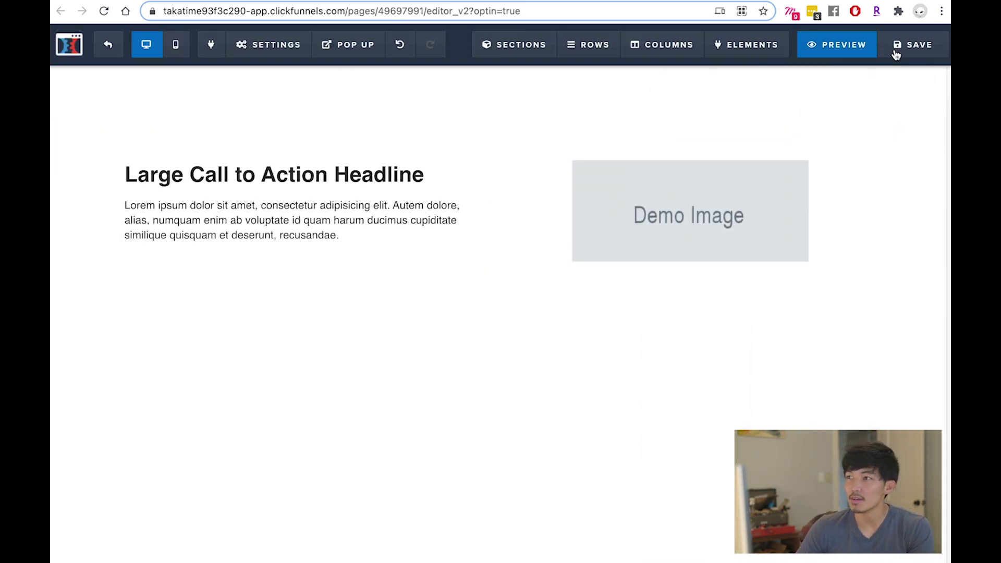
pyautogui.click(914, 52)
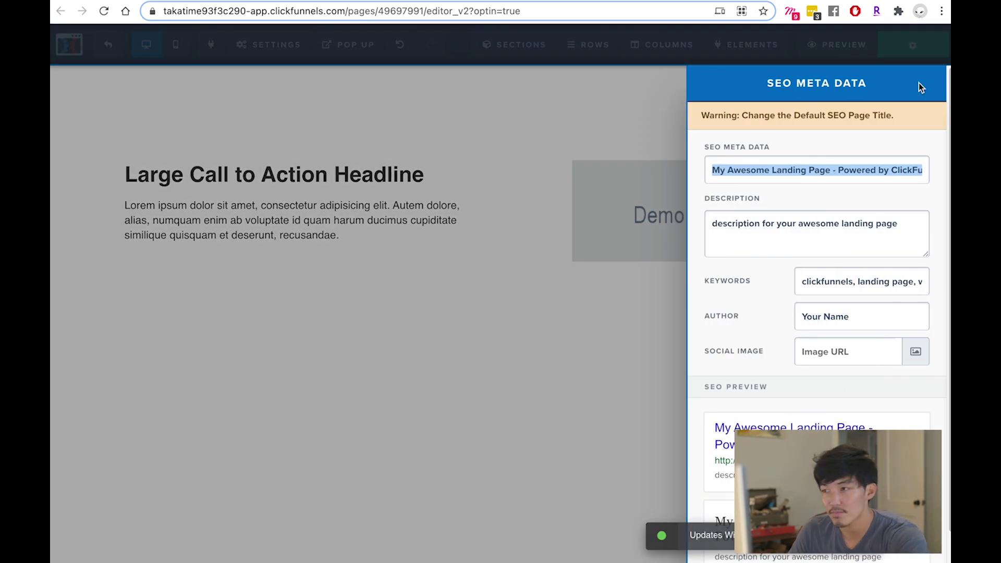
pyautogui.click(797, 64)
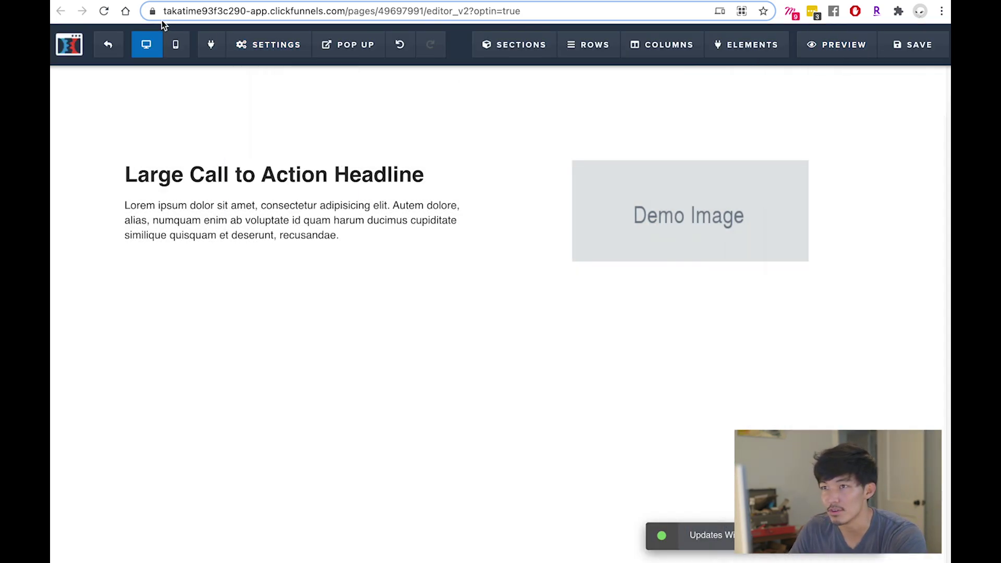
# Step: Preview the new page and narrow the window to watch the two columns reflow
pyautogui.click(855, 45)
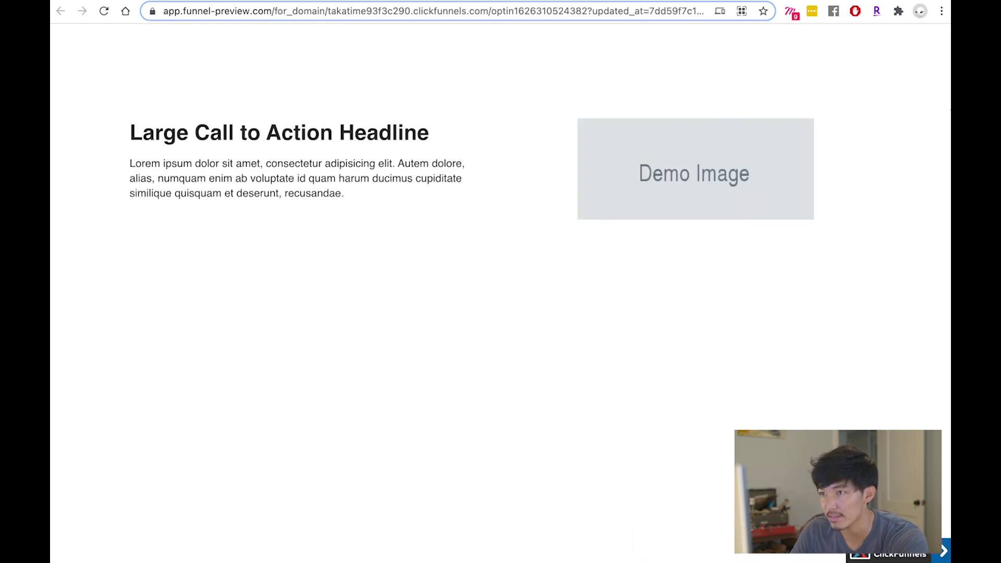
pyautogui.moveTo(949, 110); pyautogui.dragTo(944, 162)
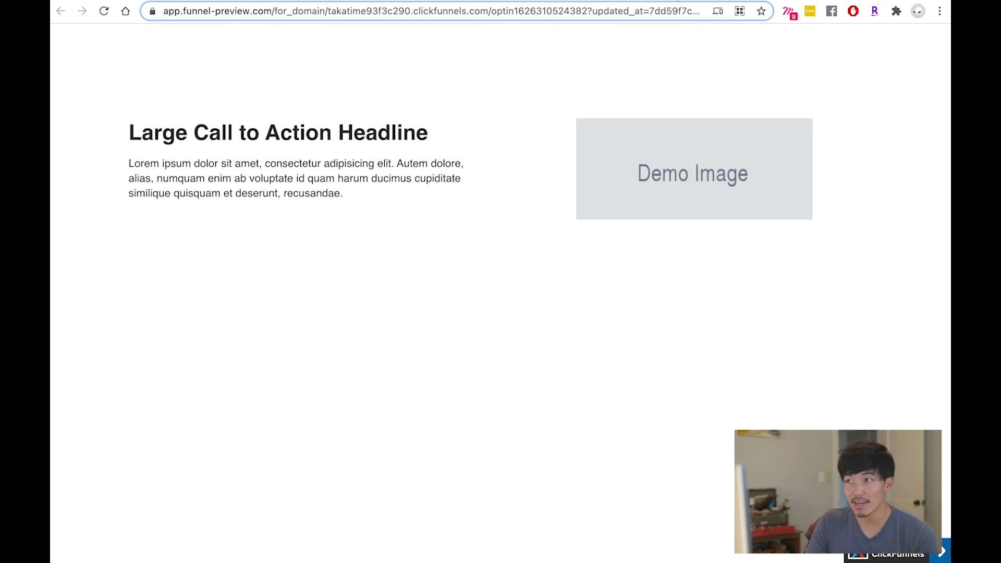
# Step: Open the max-width 770px media query block with '{' in the page custom CSS, then close the editor
pyautogui.click(579, 1)
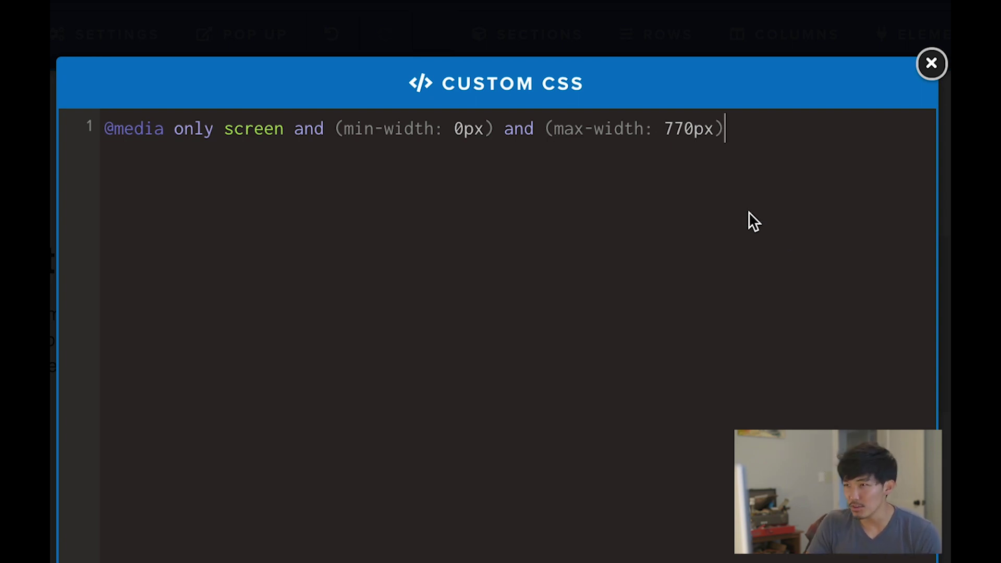
pyautogui.moveTo(664, 131); pyautogui.dragTo(709, 141)
pyautogui.click(768, 192)
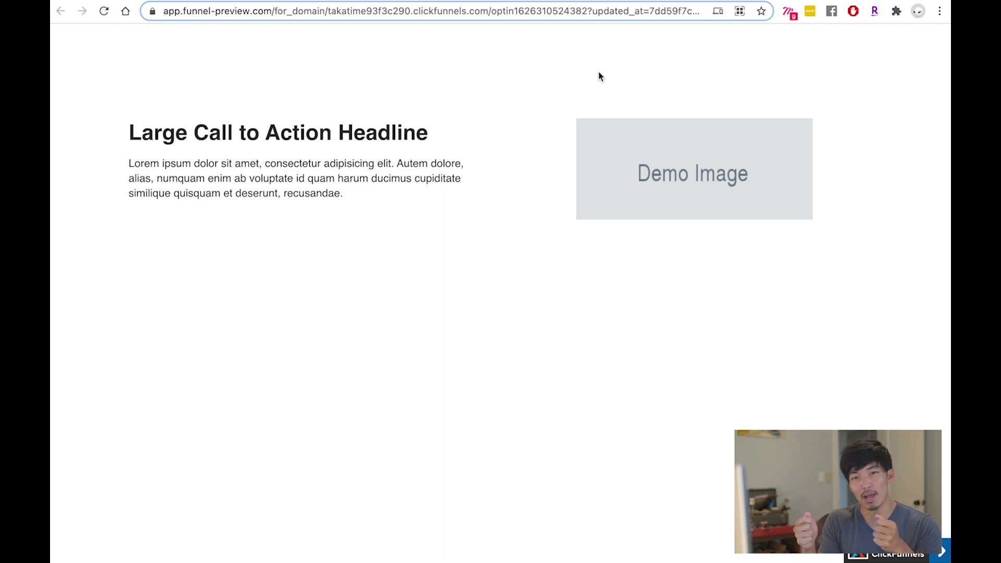
pyautogui.press('super+w')
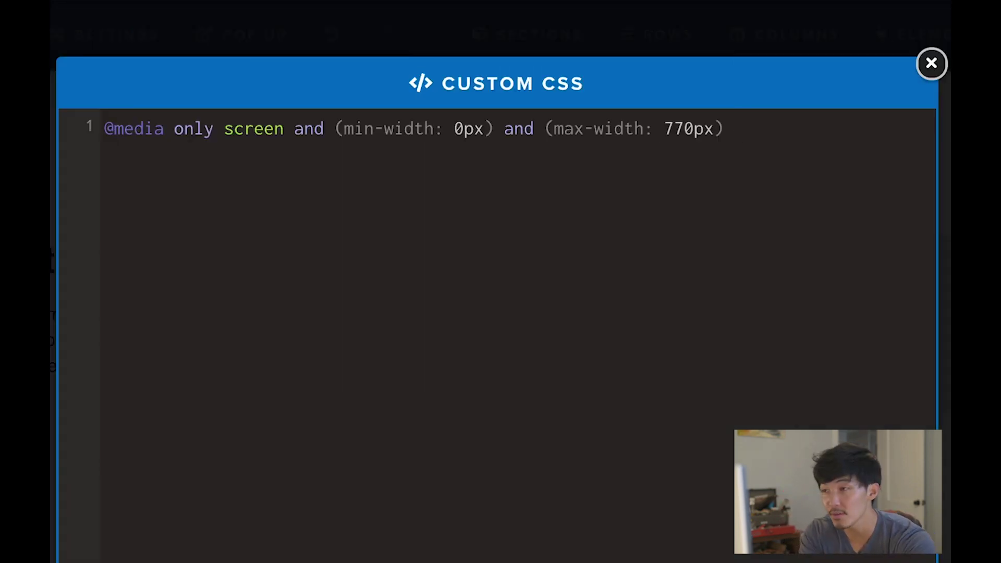
pyautogui.write('{')
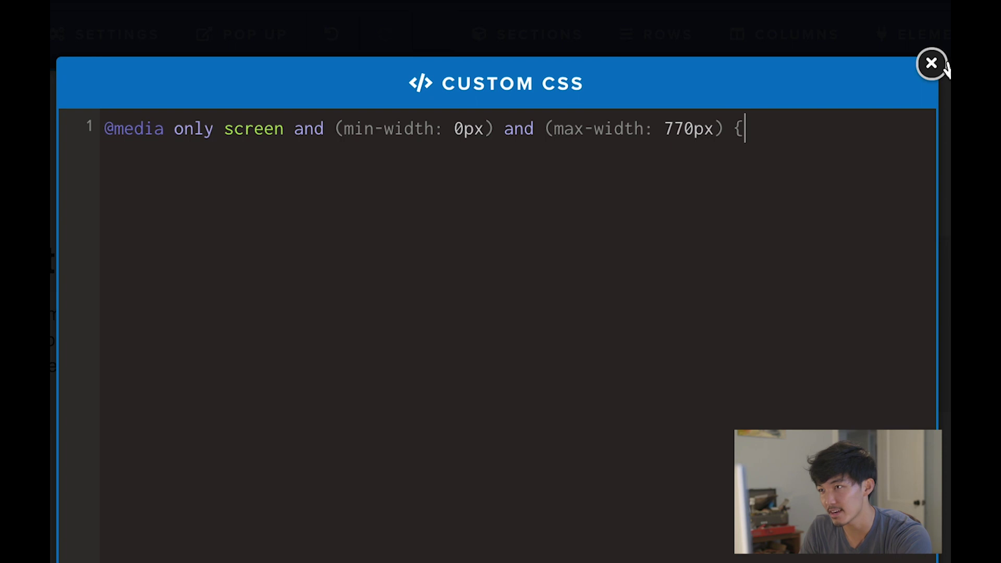
pyautogui.click(942, 64)
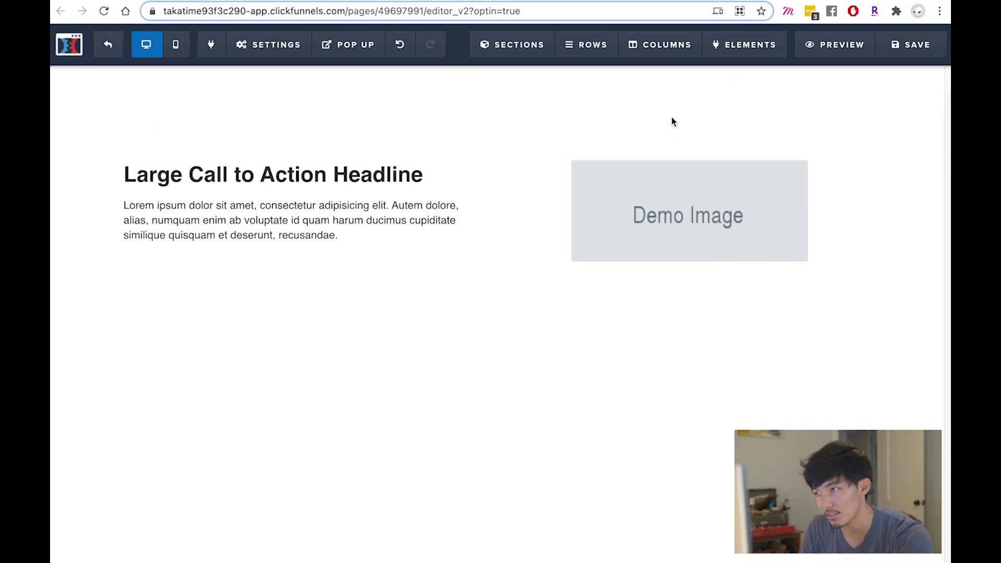
# Step: Copy the two-column row's CSS ID, #row--14017, from its settings
pyautogui.moveTo(717, 152)
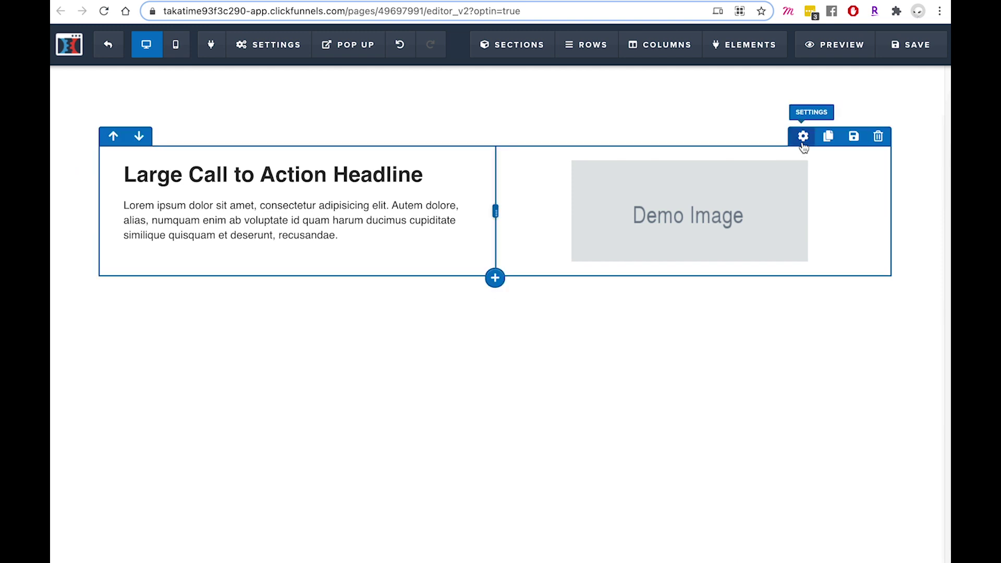
pyautogui.click(803, 149)
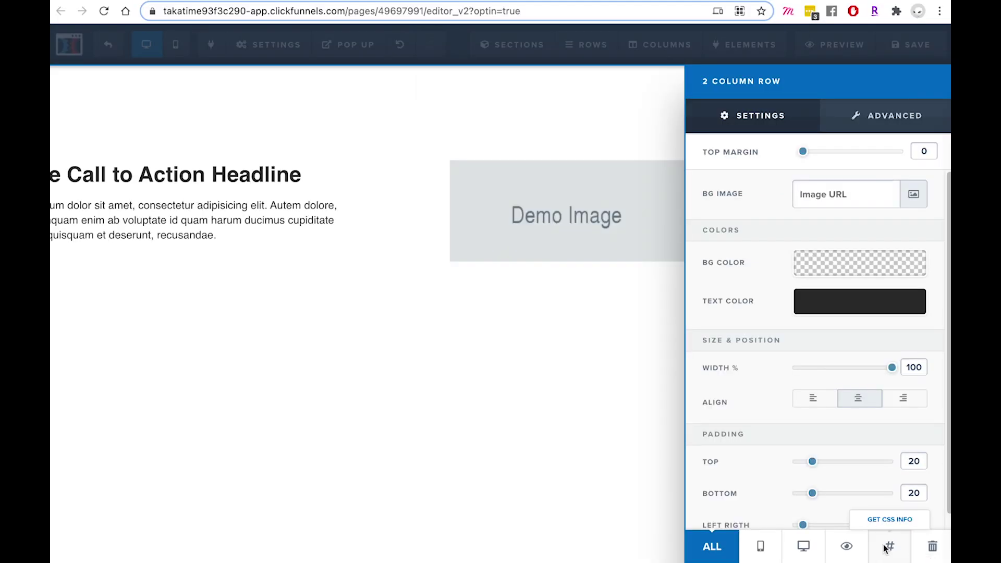
pyautogui.click(850, 532)
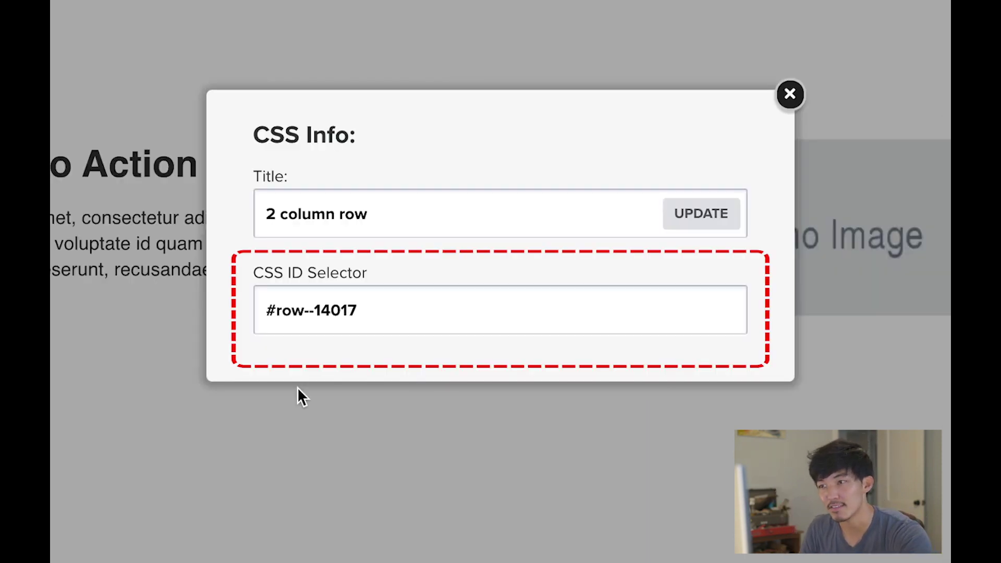
pyautogui.tripleClick(356, 308)
pyautogui.hotkey('ctrl', 'c')
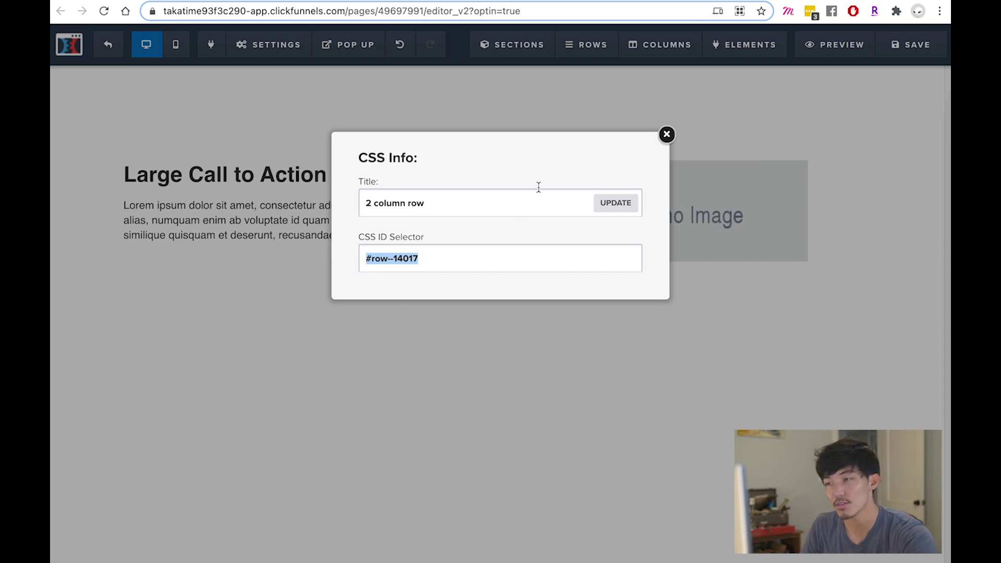
pyautogui.click(667, 135)
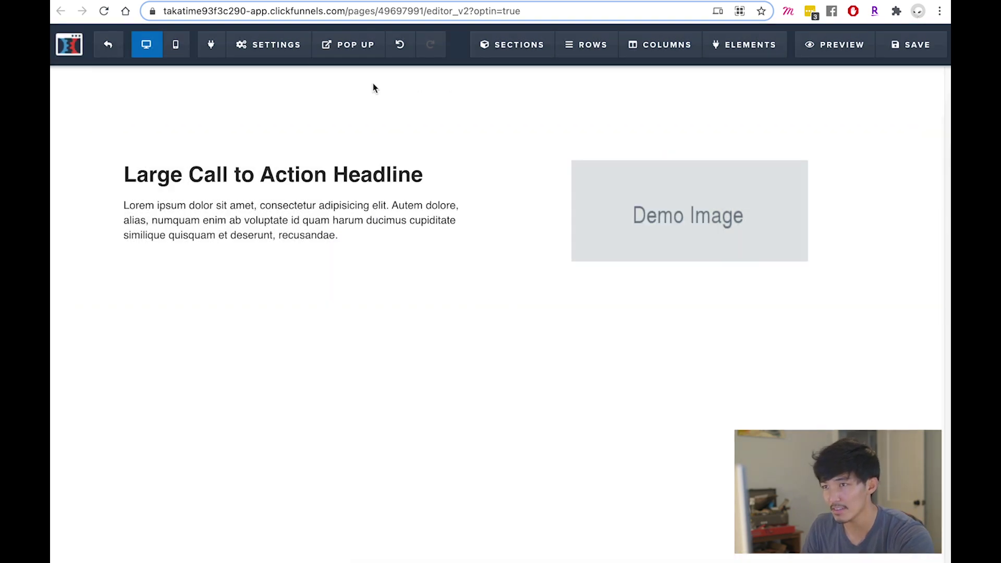
# Step: Add a #row--14017 rule with display: flex; flex-direction:column-reverse; inside the media query
pyautogui.click(293, 50)
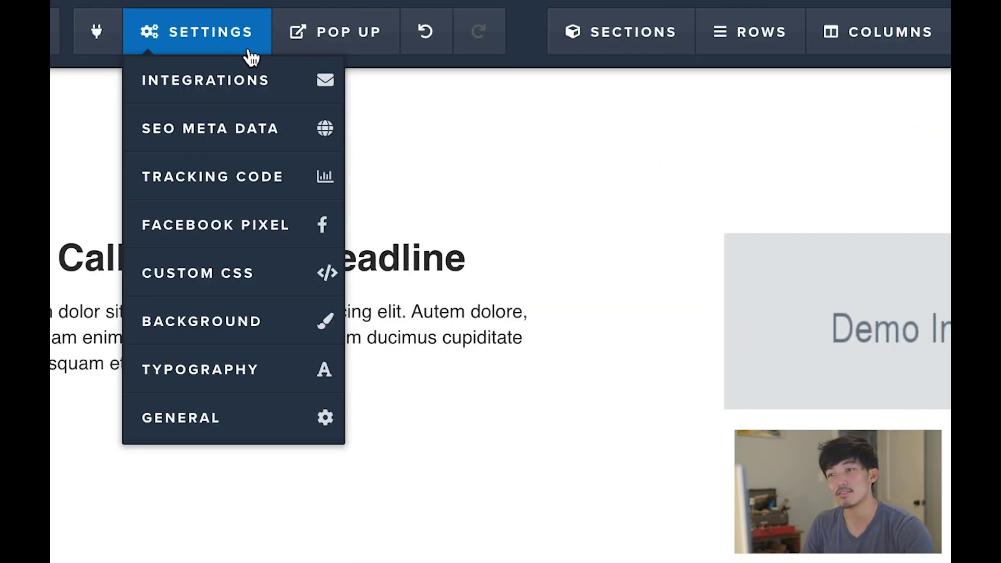
pyautogui.click(275, 273)
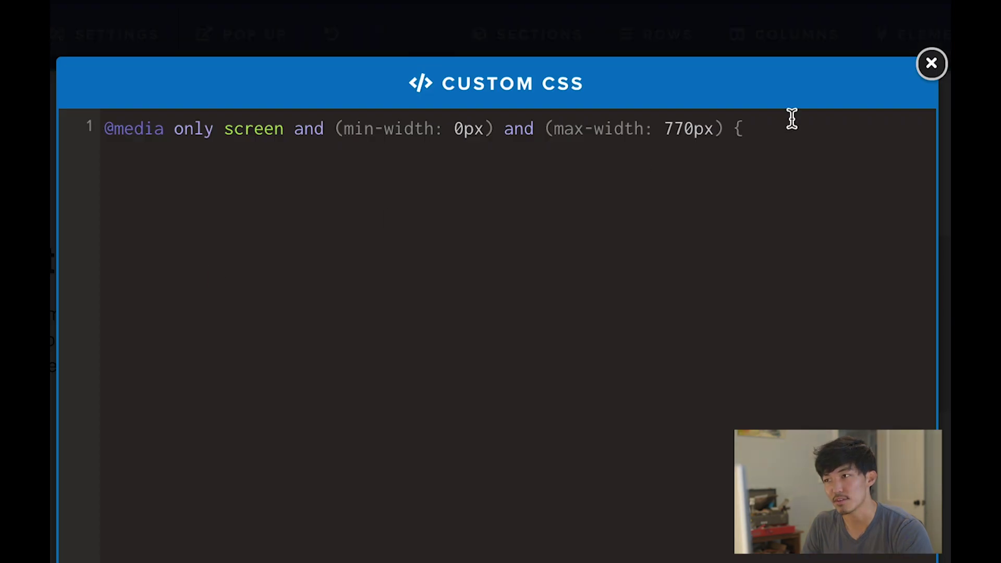
pyautogui.click(791, 117)
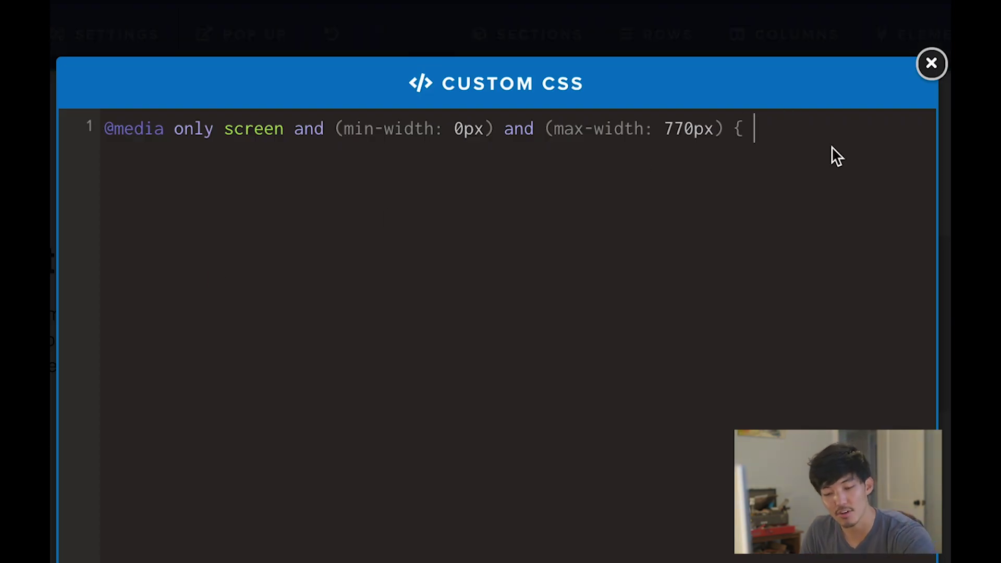
pyautogui.hotkey('ctrl', 'v')
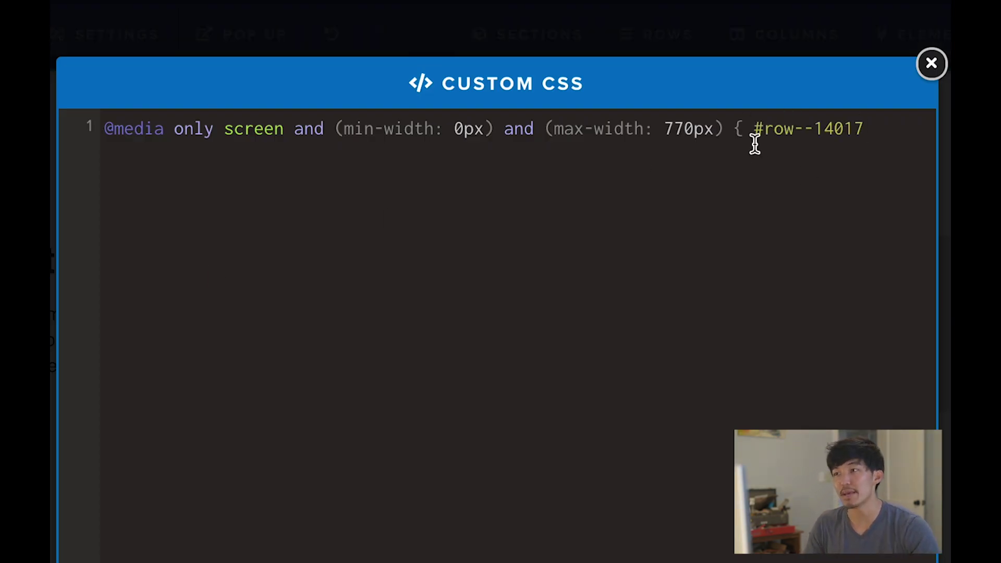
pyautogui.write('{')
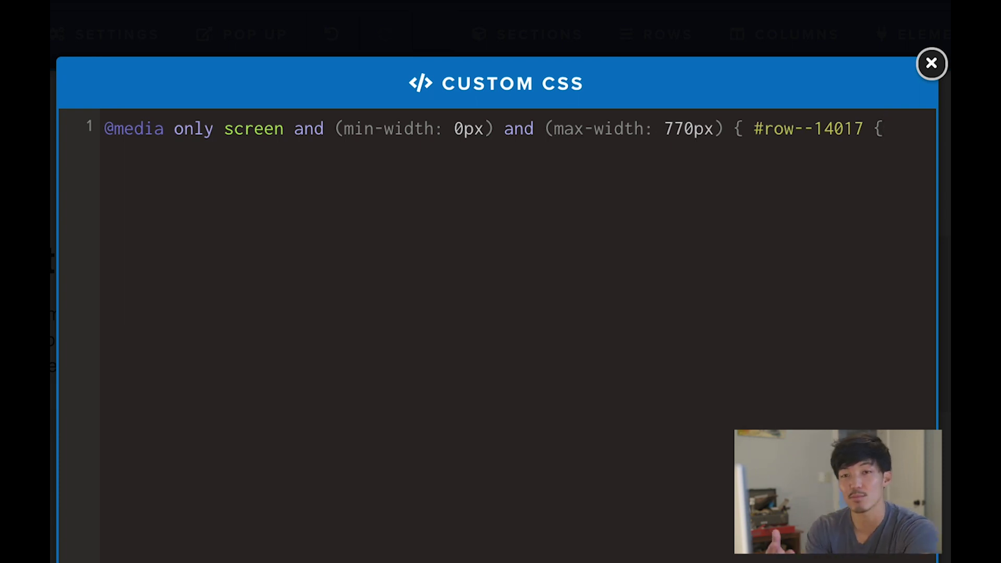
pyautogui.press('Return')
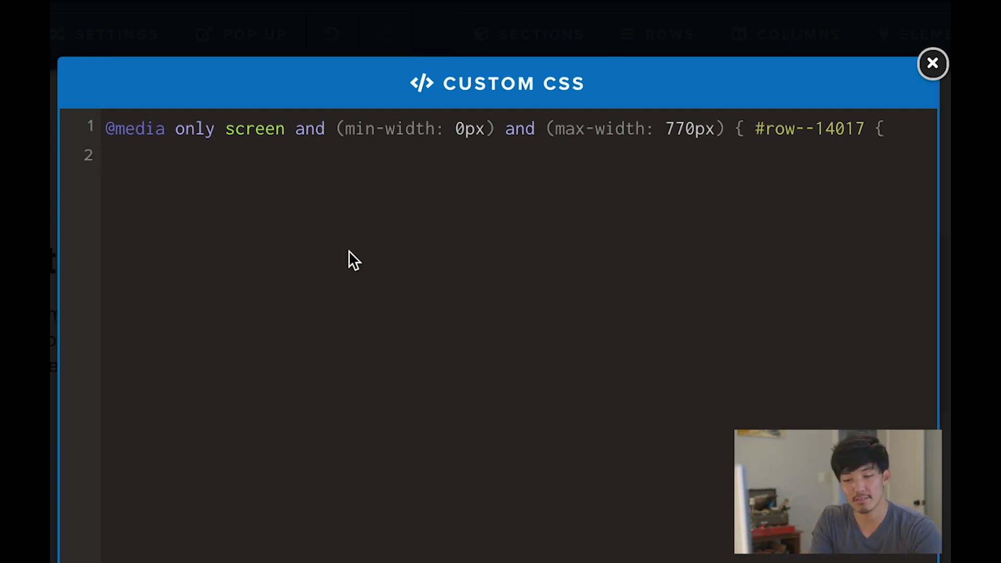
pyautogui.write('displ')
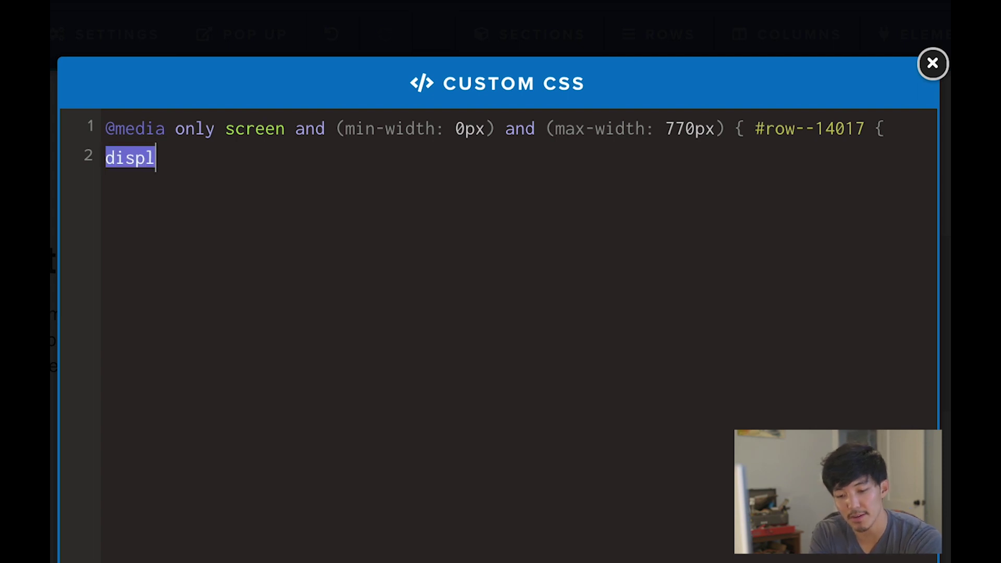
pyautogui.write('ay')
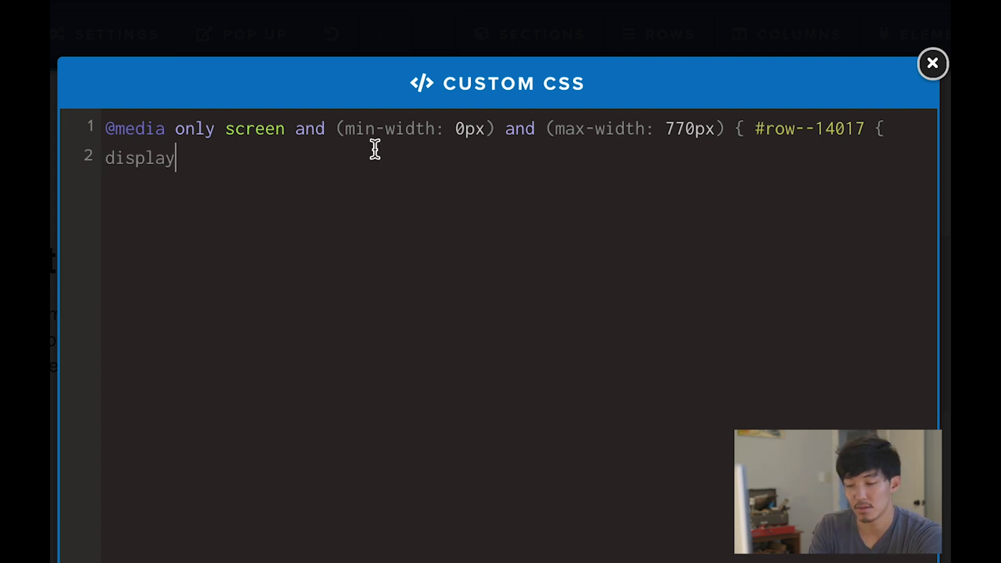
pyautogui.write(': ')
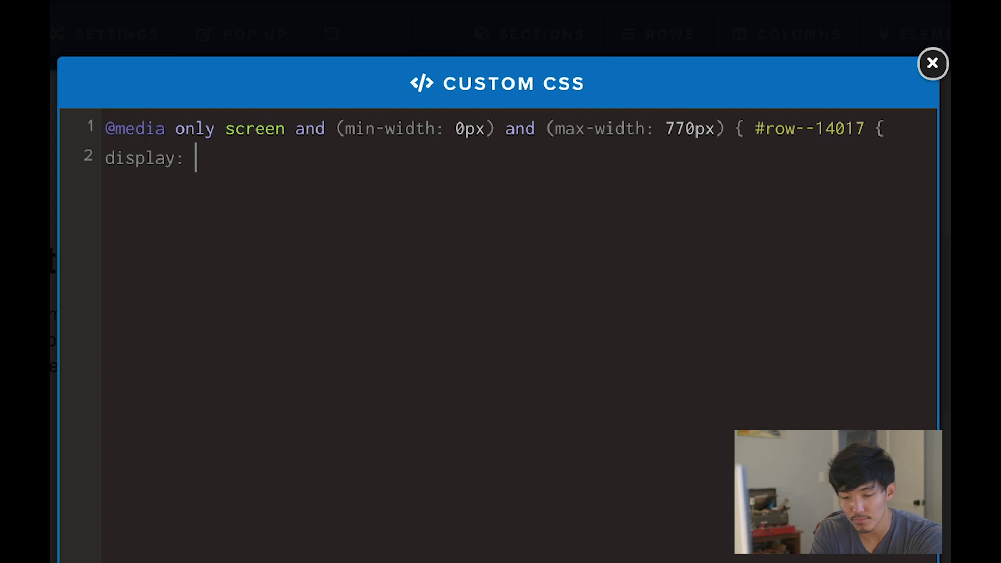
pyautogui.write('flex')
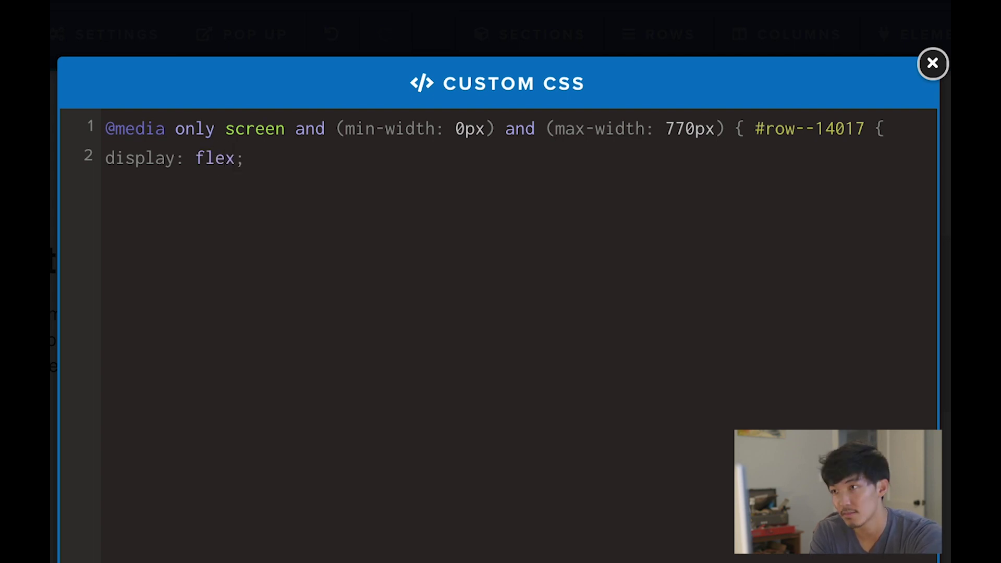
pyautogui.write(';')
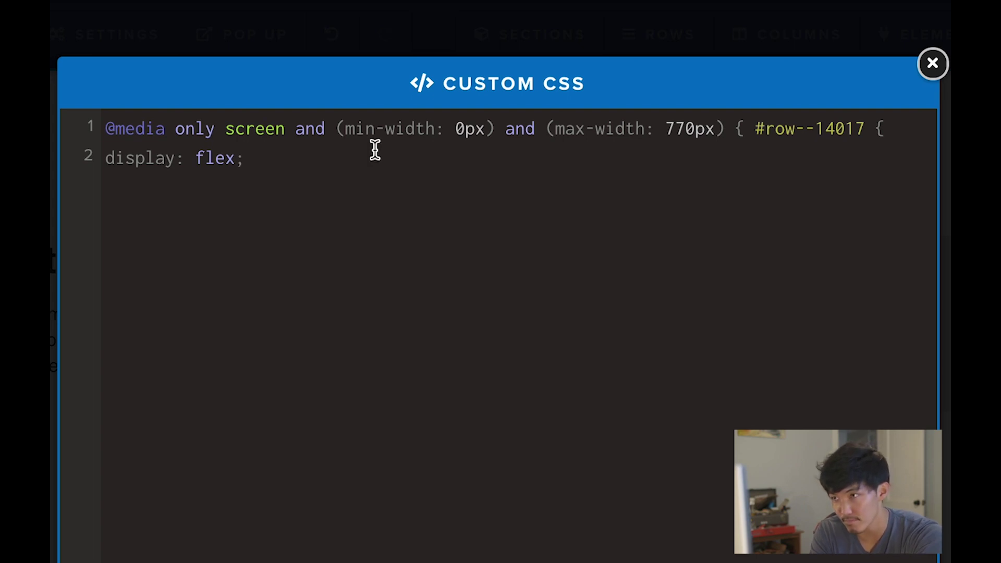
pyautogui.press('Return')
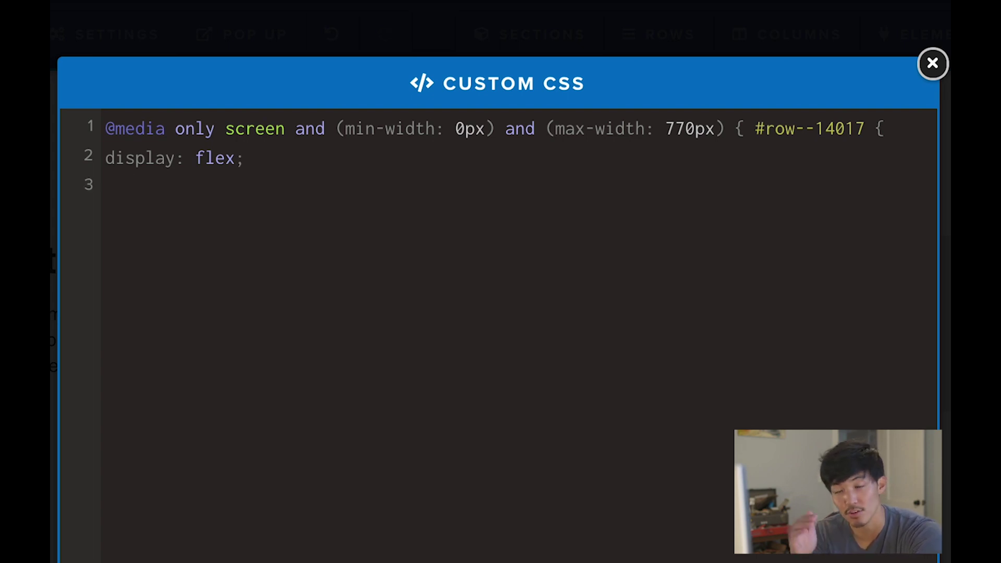
pyautogui.write('flex-direction')
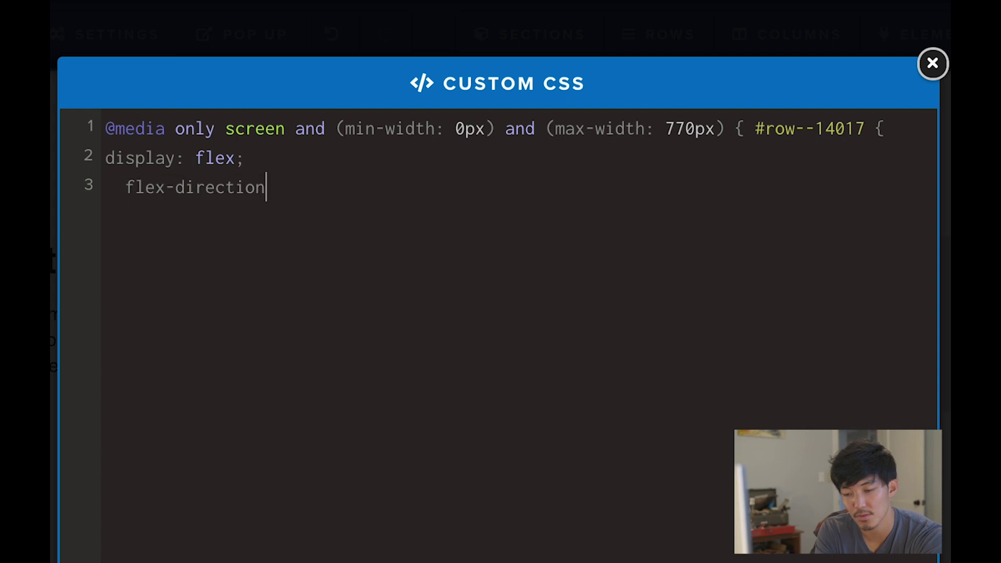
pyautogui.write(':column-reverse')
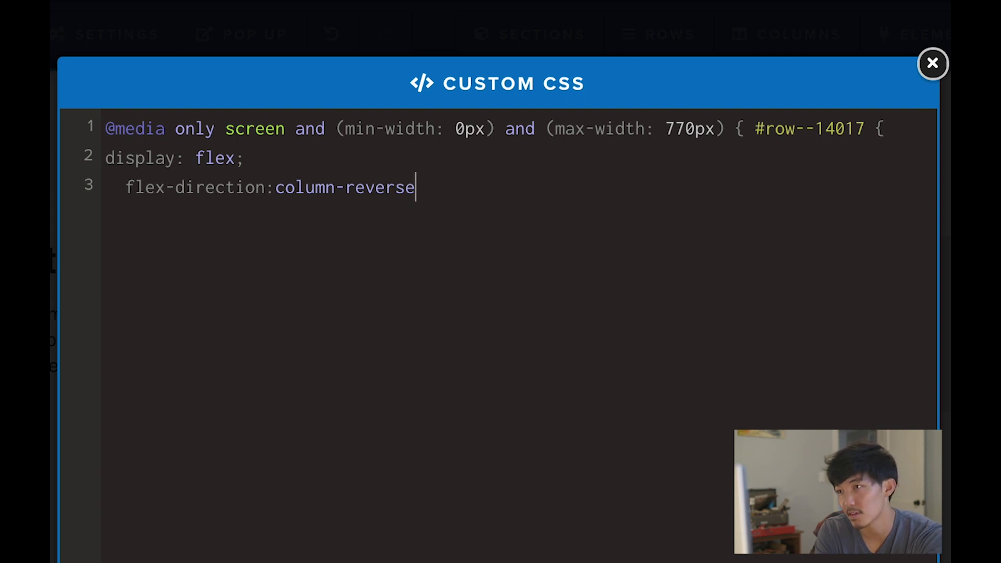
pyautogui.write(';')
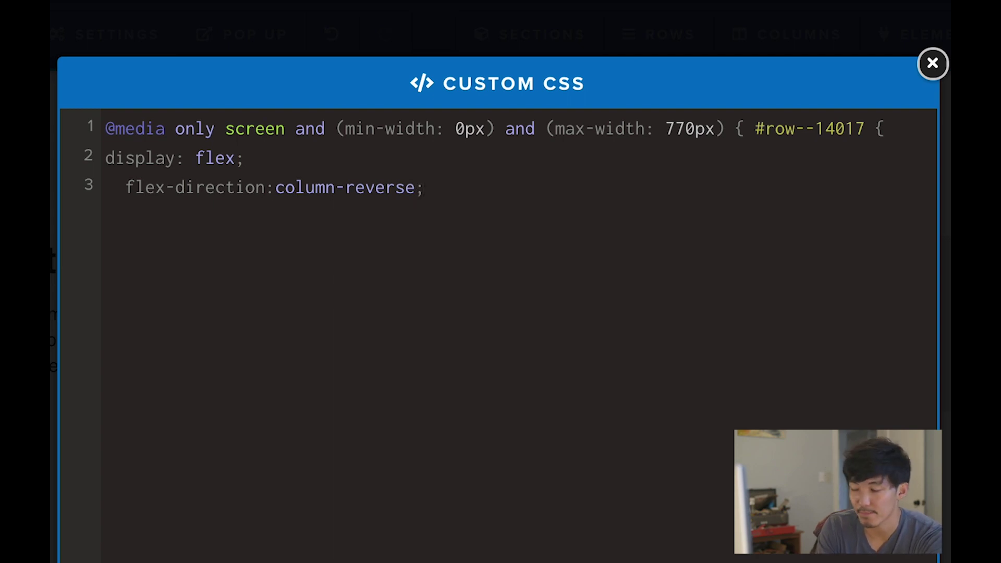
pyautogui.press('Return')
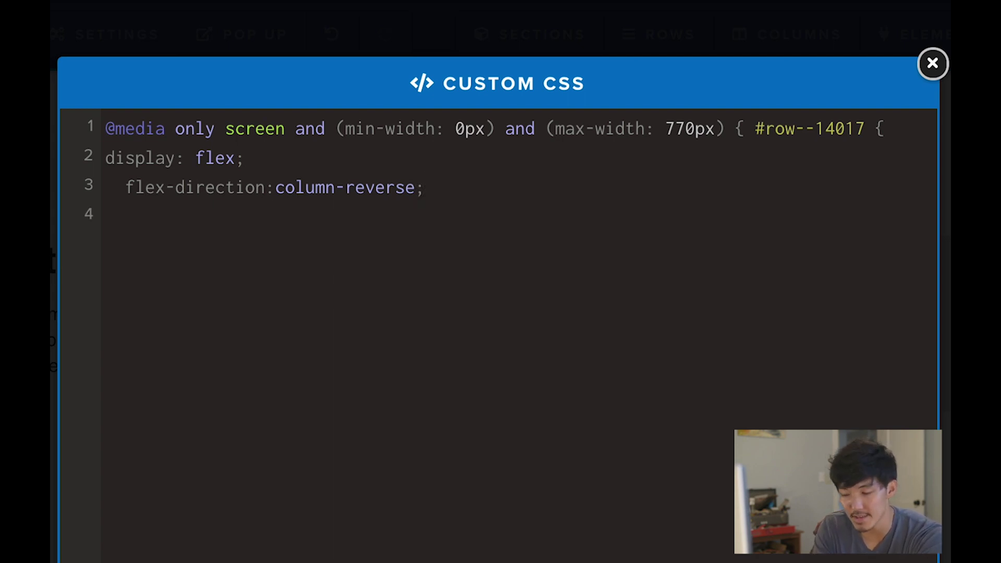
pyautogui.write('}')
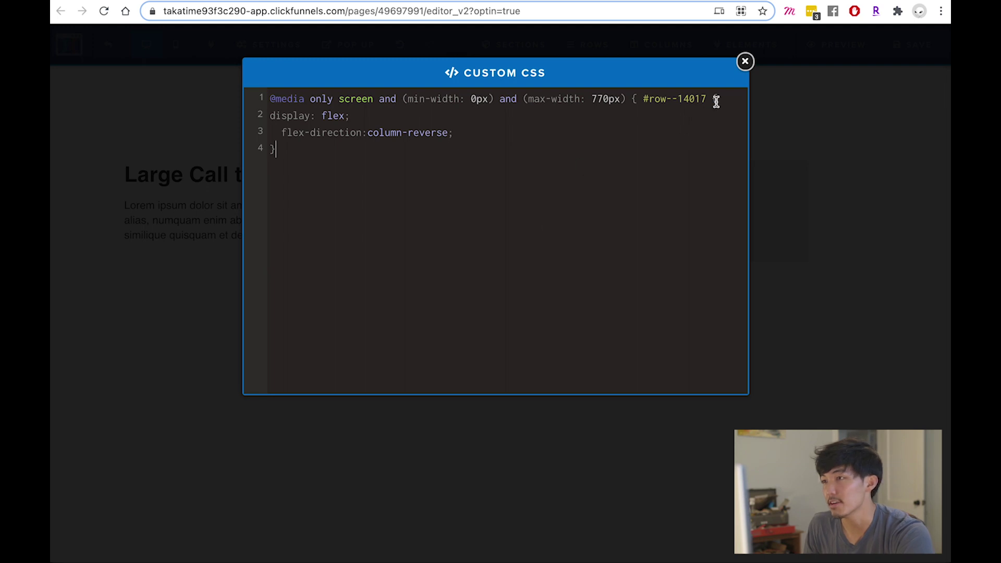
# Step: Save the page with the new CSS and check its preview narrowed to phone width
pyautogui.click(271, 149)
pyautogui.click(748, 61)
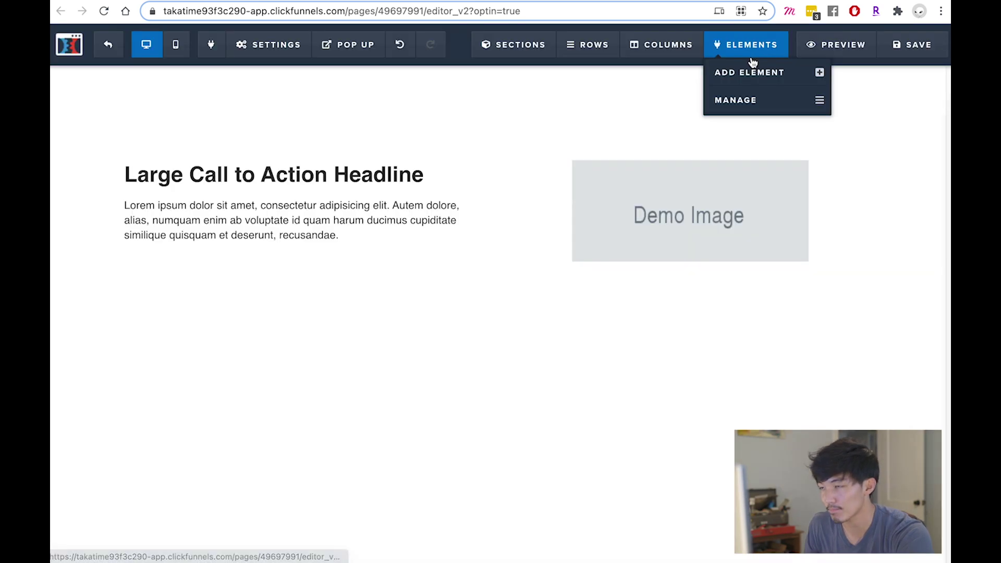
pyautogui.click(905, 52)
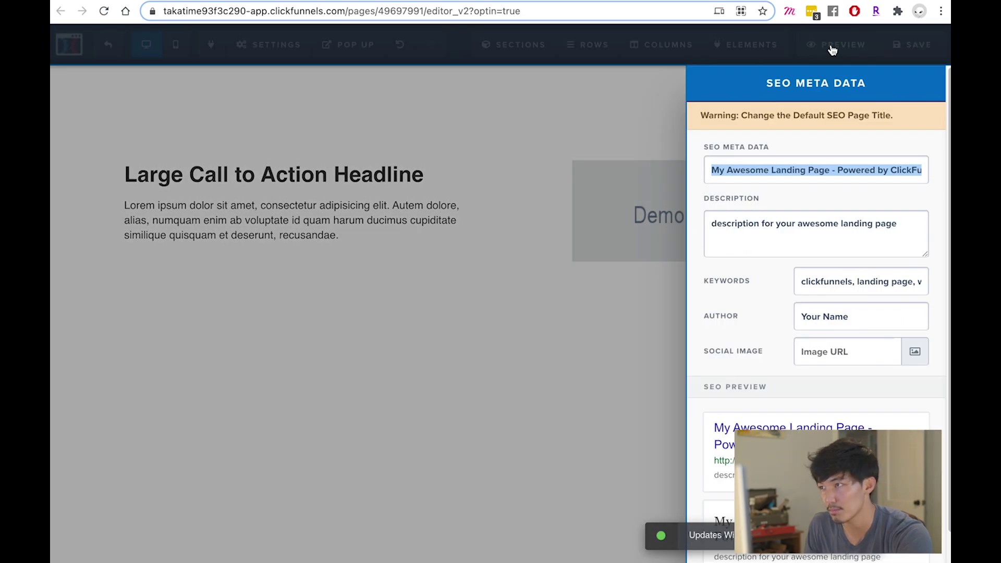
pyautogui.click(833, 50)
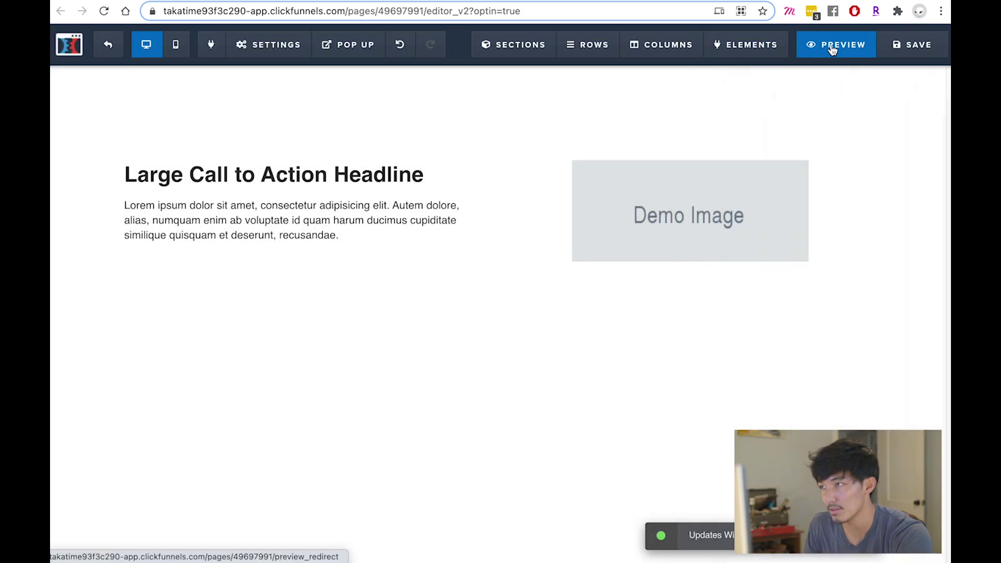
pyautogui.click(832, 46)
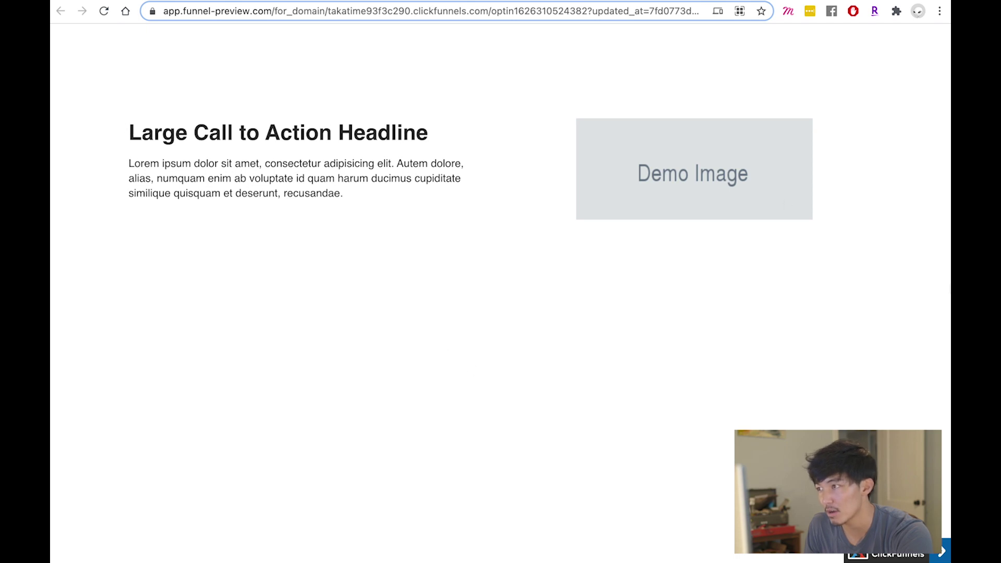
pyautogui.moveTo(950, 286); pyautogui.dragTo(430, 275)
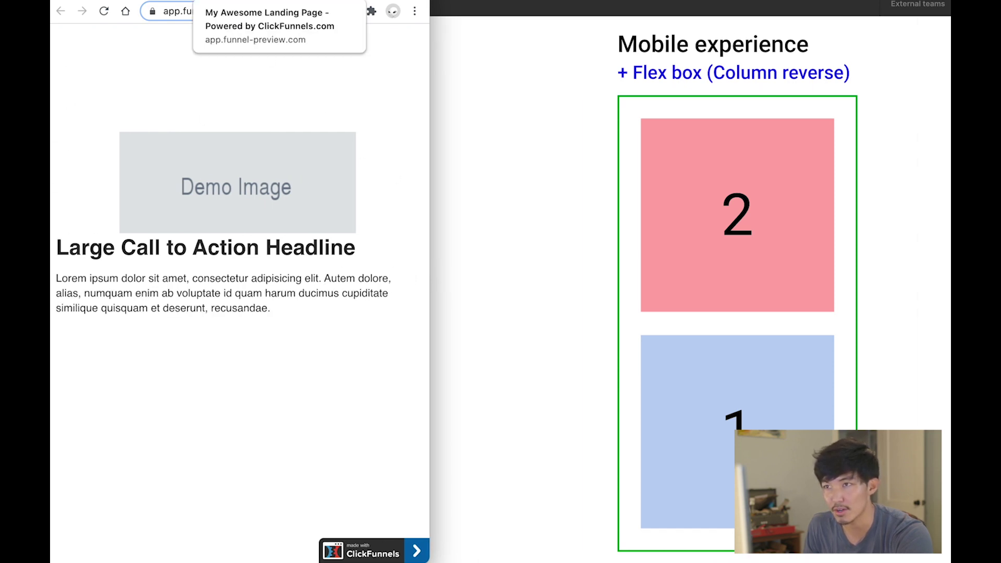
pyautogui.press('super+grave')
pyautogui.click(178, 46)
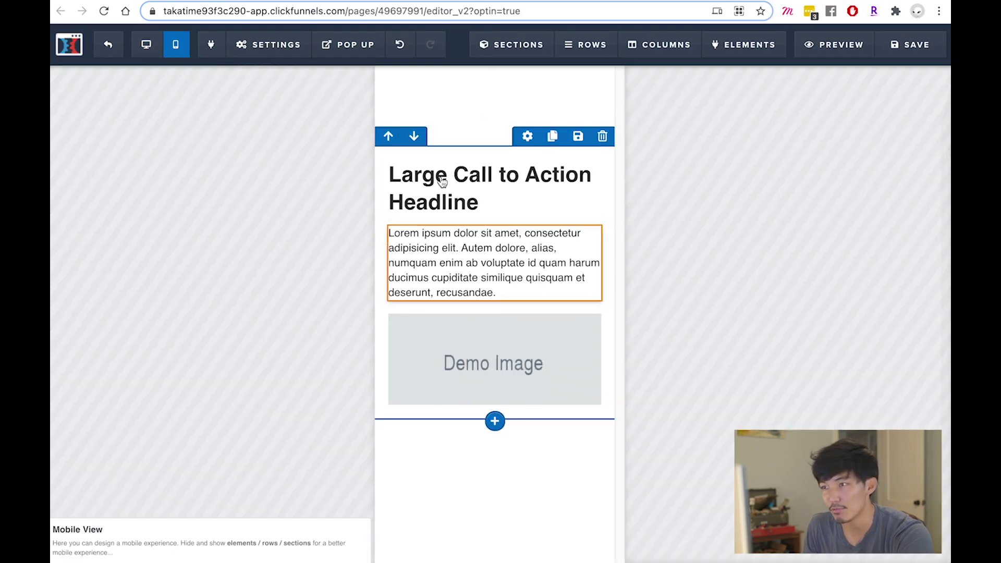
pyautogui.moveTo(484, 217)
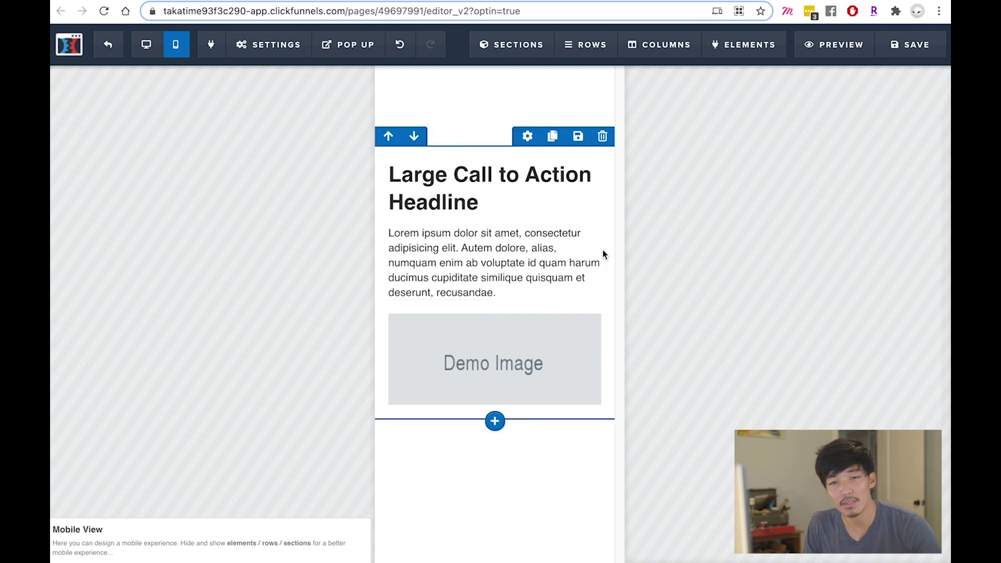
pyautogui.click(362, 44)
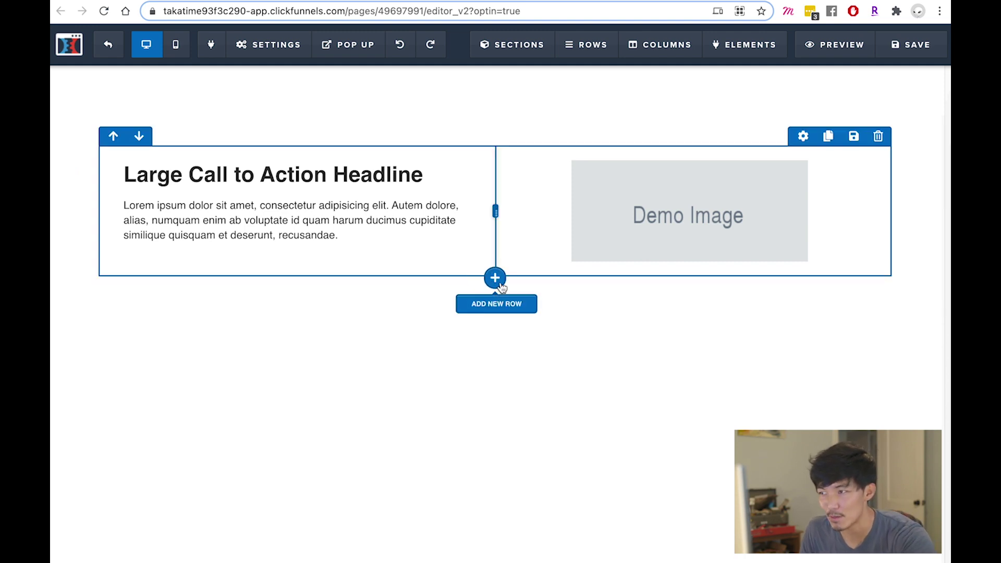
# Step: Rebuild the row as three columns: headline and paragraph, Demo Image, and a duplicated paragraph
pyautogui.click(496, 278)
pyautogui.click(706, 188)
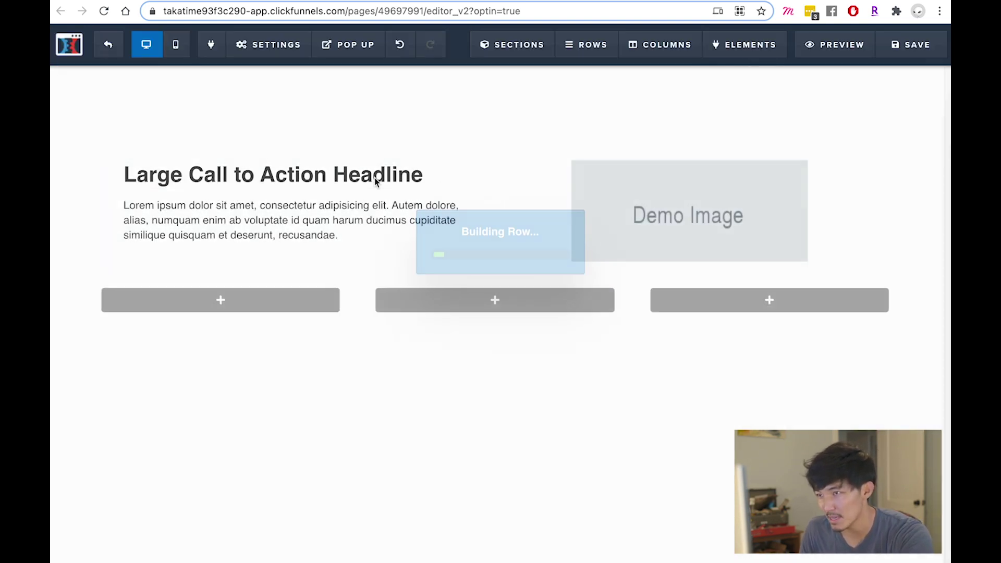
pyautogui.moveTo(316, 306); pyautogui.dragTo(316, 308)
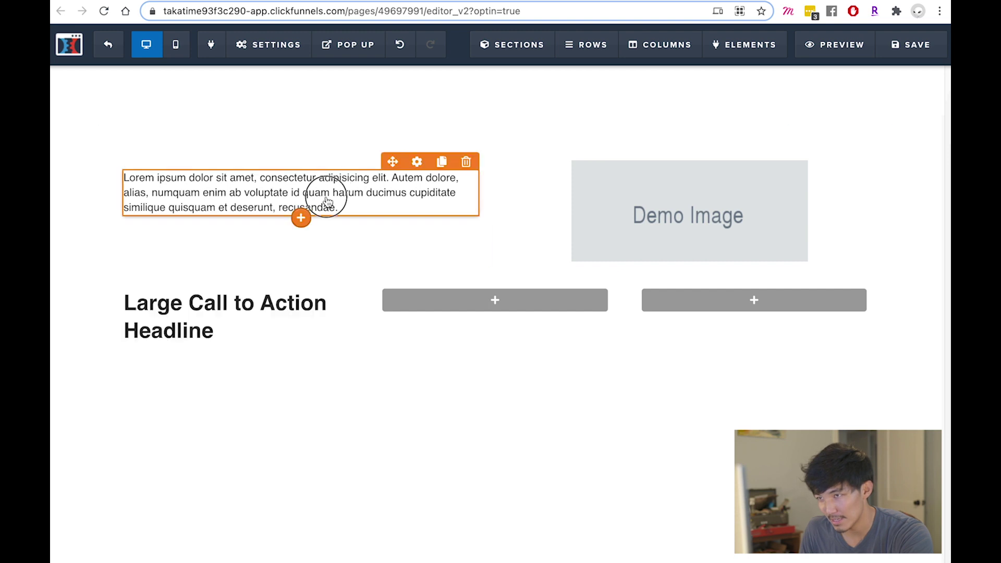
pyautogui.moveTo(302, 248); pyautogui.dragTo(272, 329)
pyautogui.moveTo(639, 250); pyautogui.dragTo(511, 323)
pyautogui.click(311, 265)
pyautogui.moveTo(306, 379)
pyautogui.mouseDown()
pyautogui.moveTo(779, 238)
pyautogui.moveTo(777, 214)
pyautogui.mouseUp()
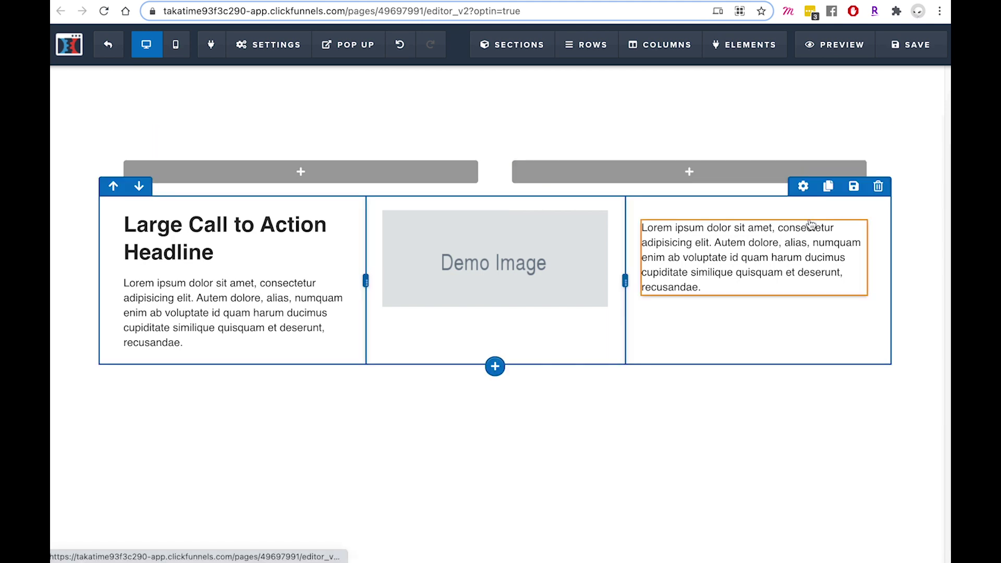
# Step: Replace #row--84046 with the new row ID #row--79718 in the page custom CSS and save
pyautogui.click(802, 186)
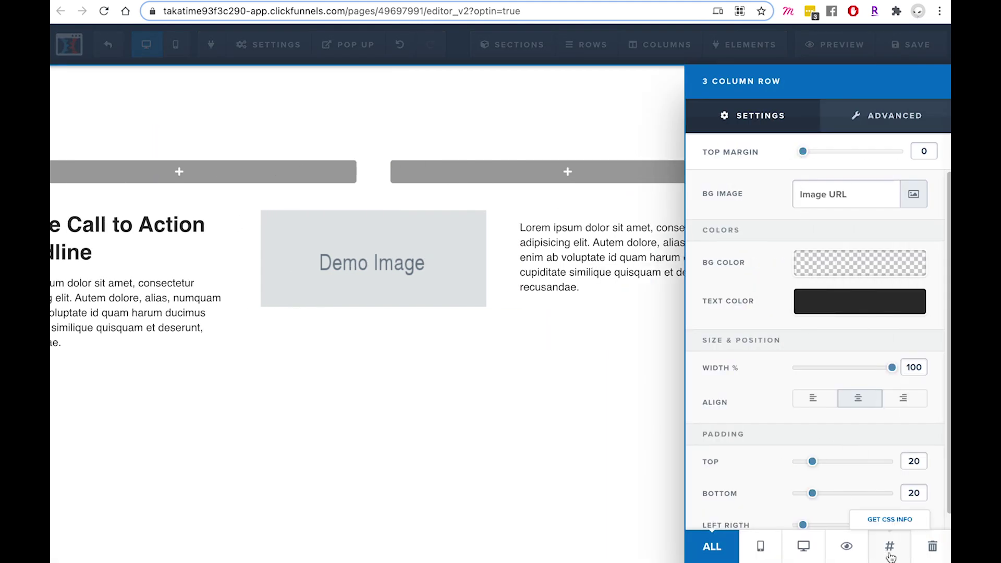
pyautogui.click(890, 555)
pyautogui.tripleClick(477, 257)
pyautogui.hotkey('ctrl', 'c')
pyautogui.click(667, 135)
pyautogui.moveTo(281, 52)
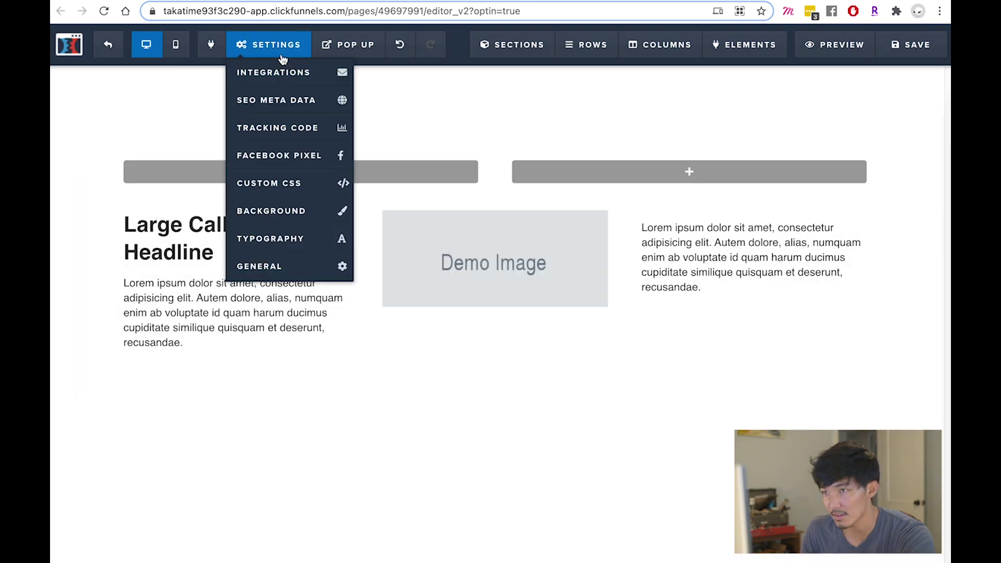
pyautogui.click(312, 196)
pyautogui.moveTo(753, 134); pyautogui.dragTo(862, 128)
pyautogui.hotkey('ctrl', 'v')
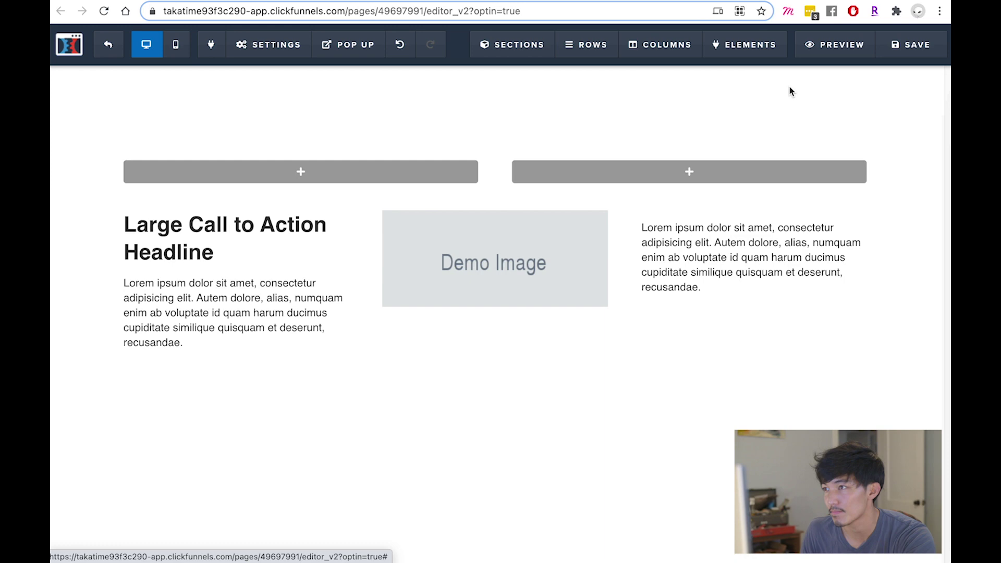
pyautogui.click(912, 49)
# Step: Preview the three-column page and select the text in its first and third columns
pyautogui.click(839, 47)
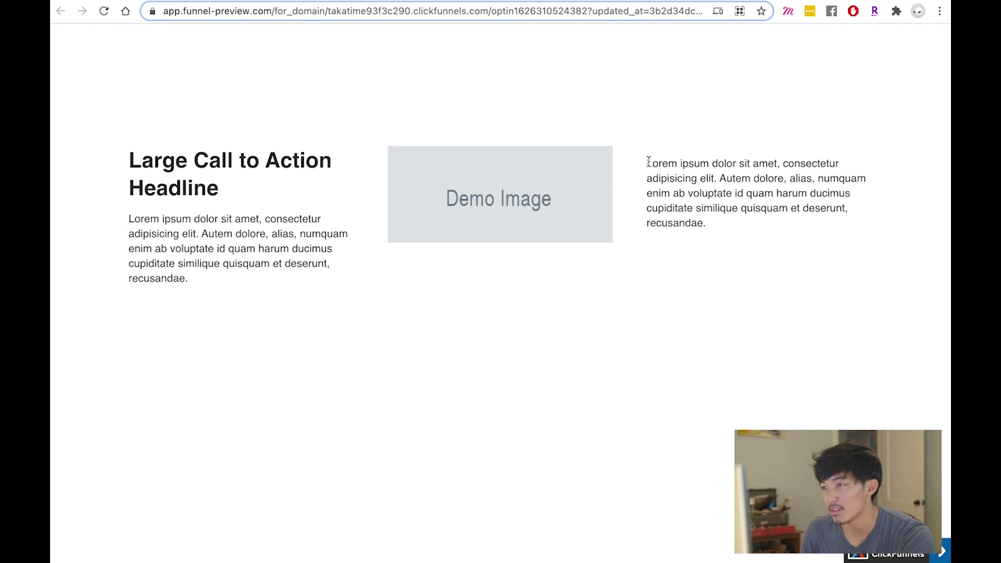
pyautogui.moveTo(645, 160); pyautogui.dragTo(875, 261)
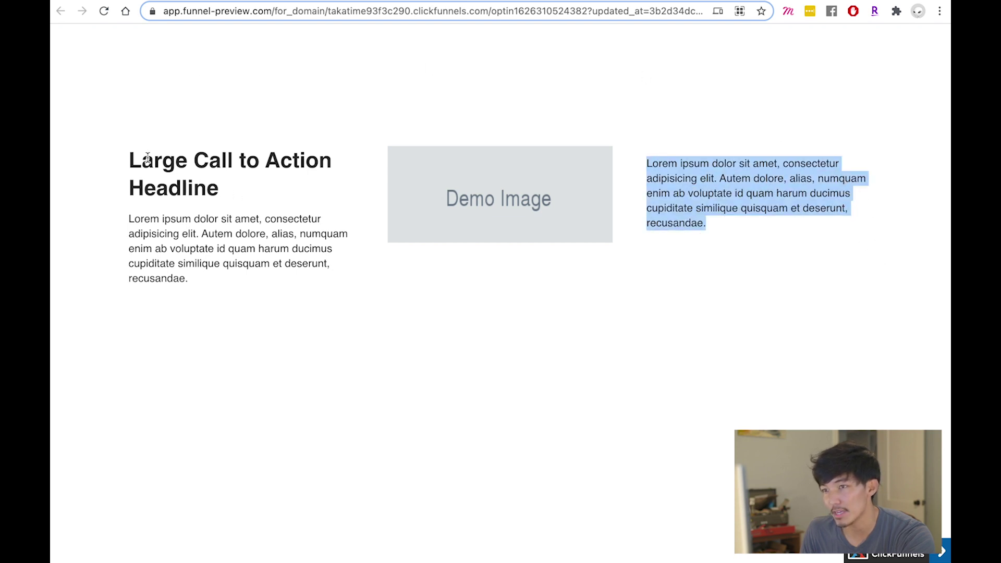
pyautogui.moveTo(142, 162); pyautogui.dragTo(334, 332)
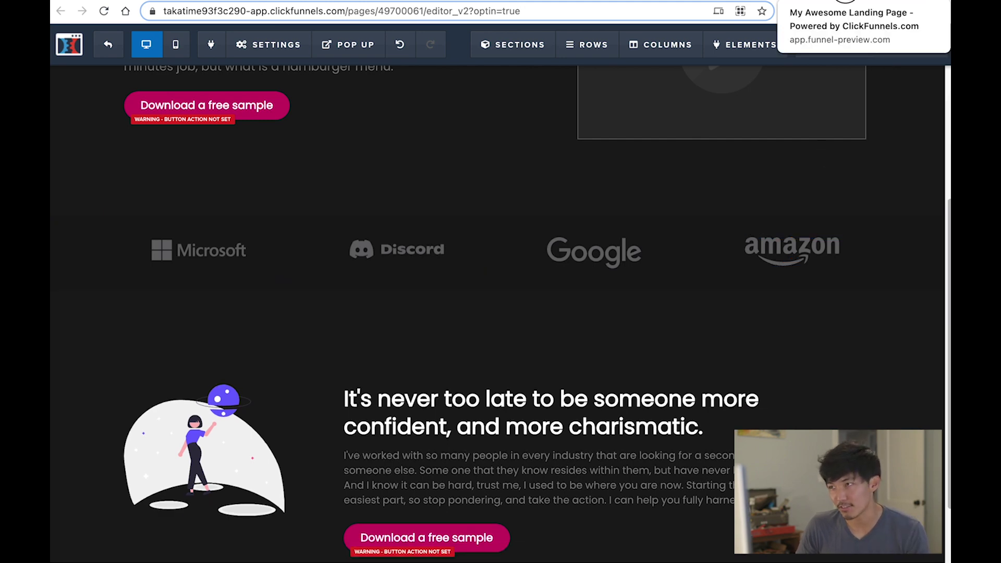
# Step: Narrow the dark landing page's preview to phone width and scroll down to the logo row
pyautogui.click(854, 1)
pyautogui.moveTo(947, 4); pyautogui.dragTo(434, 3)
pyautogui.scroll(-6, 364, 320)
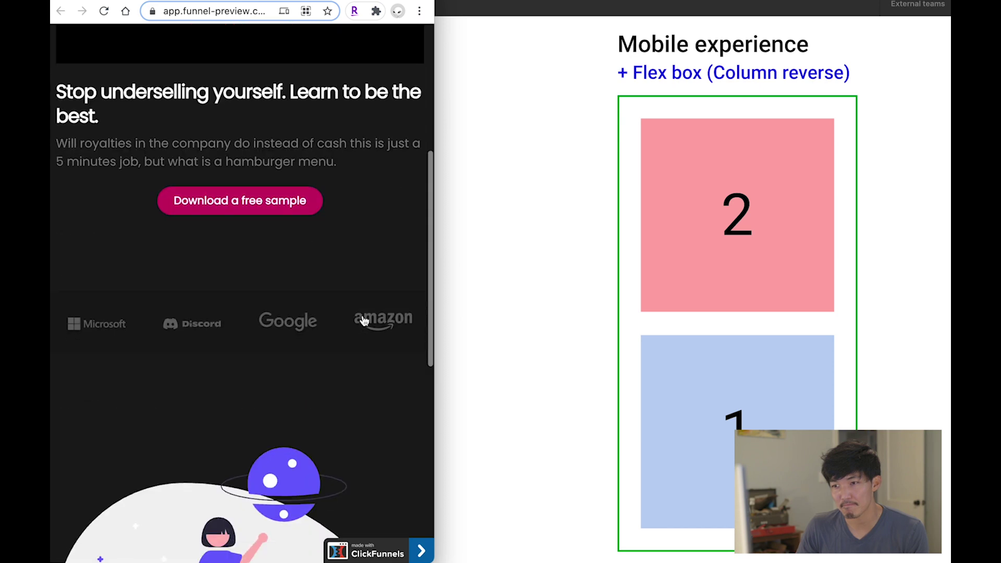